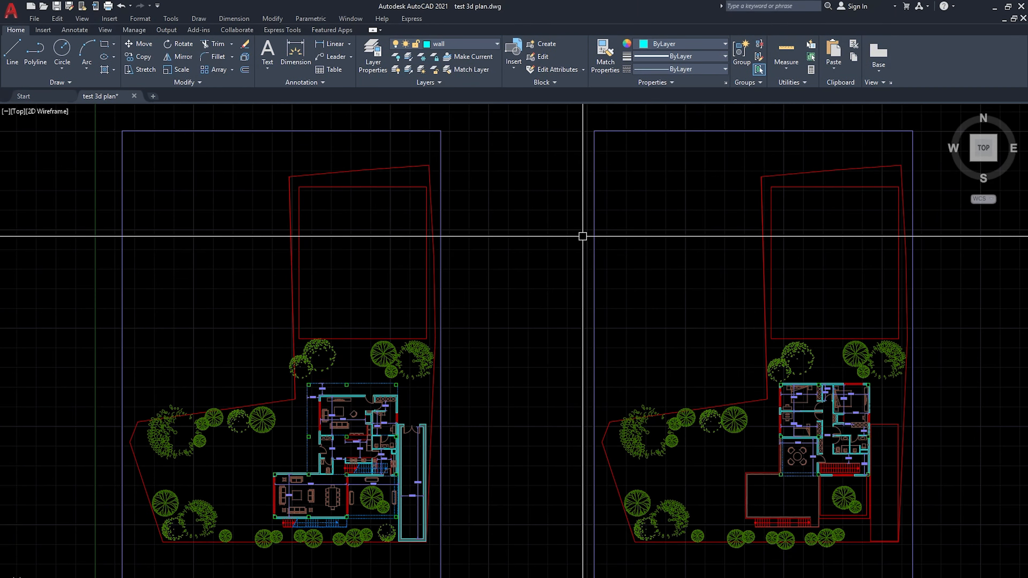
Isolate the wall layer by picking an outer wall line of the floor plan
{"action": "scroll", "coordinate": [394, 377], "scroll_direction": "up", "scroll_amount": 10}
{"action": "left_click", "coordinate": [360, 390]}
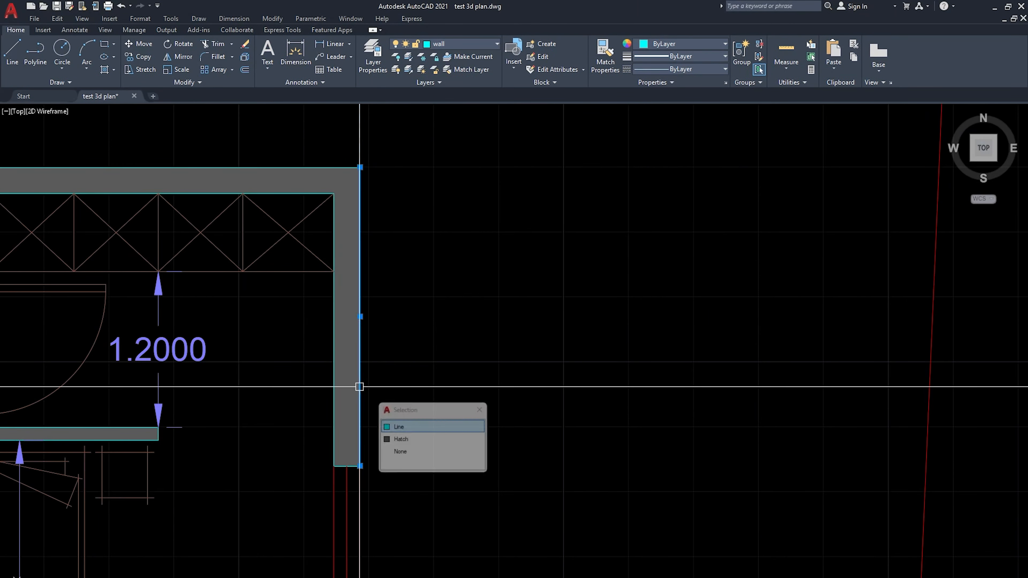
{"action": "left_click", "coordinate": [437, 425]}
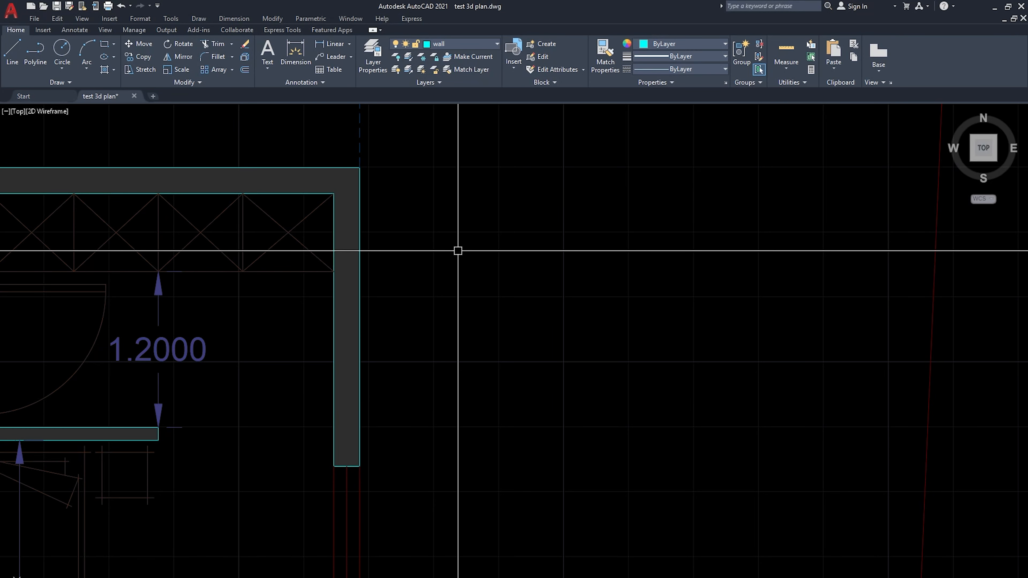
Copy the walls of both floor plans straight down to the empty area below the original drawings
{"action": "scroll", "coordinate": [459, 248], "scroll_direction": "down", "scroll_amount": 10}
{"action": "middle_click_drag", "start_coordinate": [458, 248], "coordinate": [444, 276]}
{"action": "left_click", "coordinate": [768, 226]}
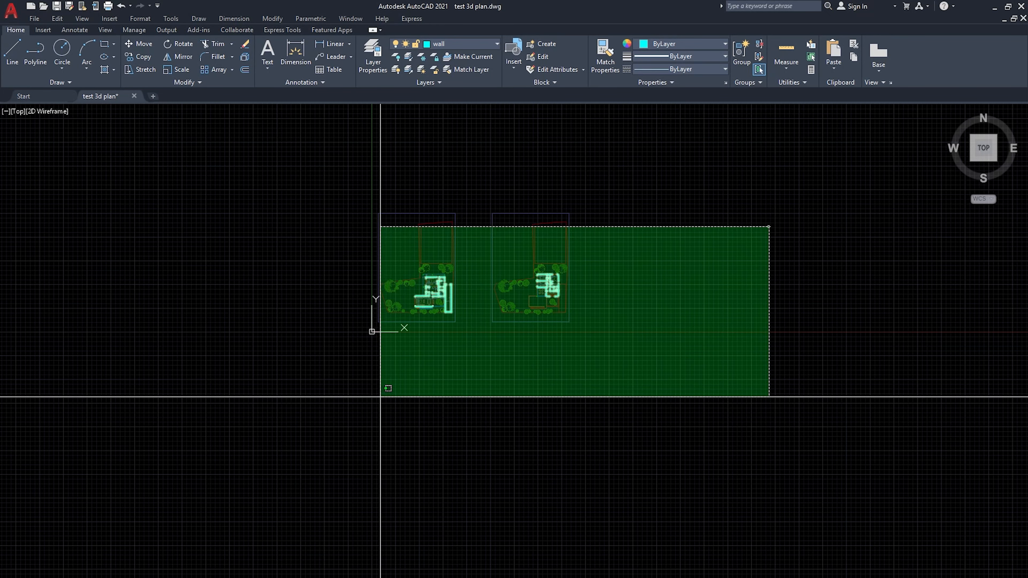
{"action": "left_click", "coordinate": [373, 400]}
{"action": "key", "text": "m"}
{"action": "key", "text": "Return"}
{"action": "left_click", "coordinate": [611, 191]}
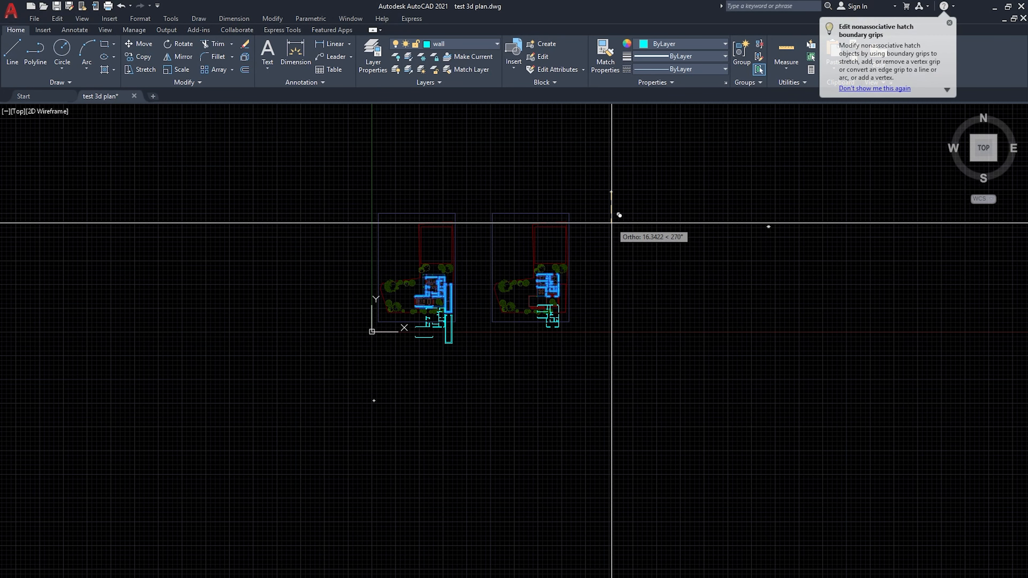
{"action": "left_click", "coordinate": [611, 344]}
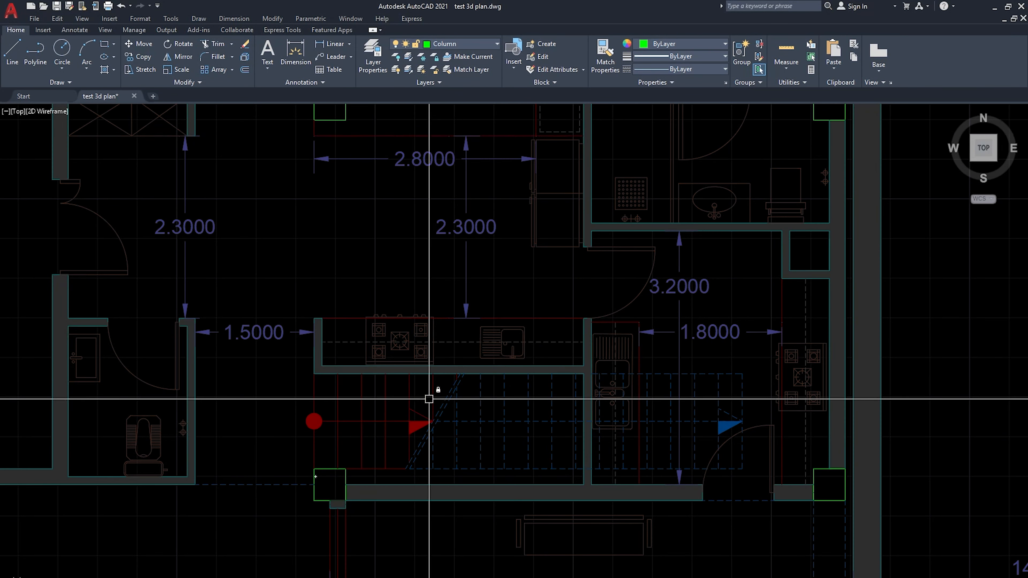
Copy the columns down onto the copied walls and move the first plan's copied columns 70 units to the left
{"action": "scroll", "coordinate": [429, 395], "scroll_direction": "down", "scroll_amount": 6}
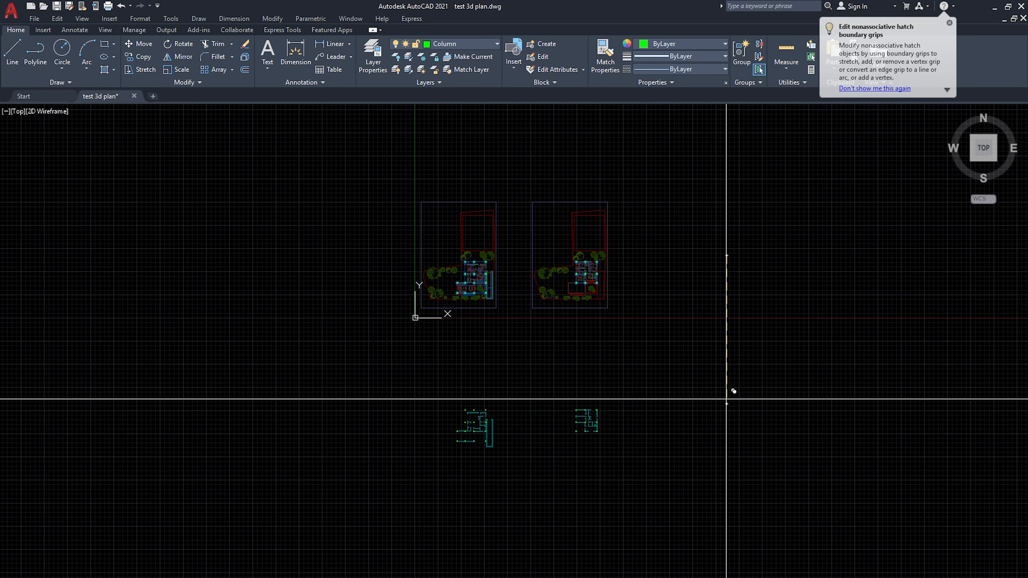
{"action": "scroll", "coordinate": [572, 343], "scroll_direction": "up", "scroll_amount": 4}
{"action": "left_click", "coordinate": [544, 253]}
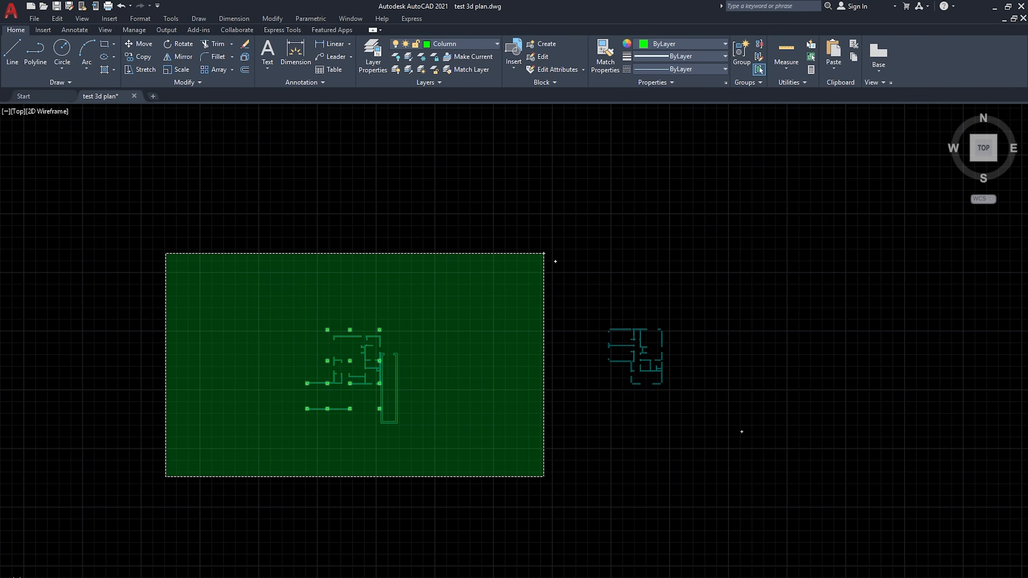
{"action": "left_click", "coordinate": [165, 477]}
{"action": "key", "text": "m"}
{"action": "key", "text": "Return"}
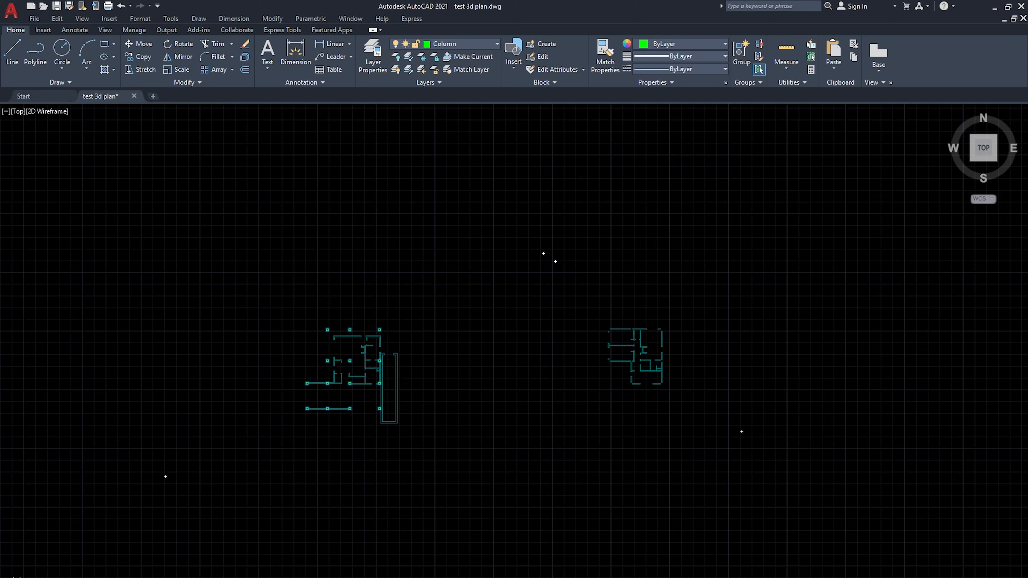
{"action": "left_click", "coordinate": [581, 455]}
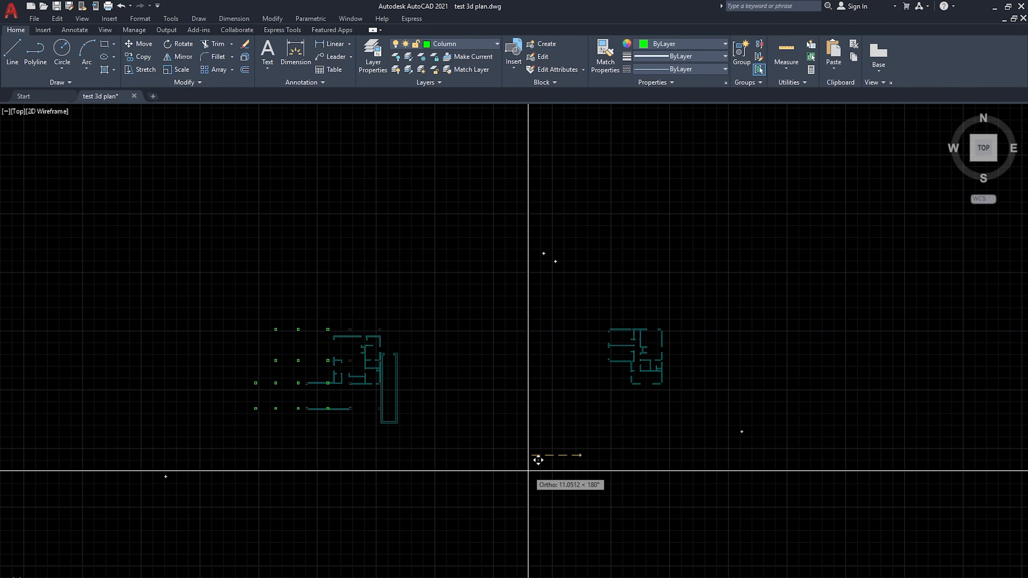
{"action": "type", "text": "70"}
{"action": "key", "text": "Return"}
Draw short lines that close the open wall ends in both copied floor plans
{"action": "scroll", "coordinate": [640, 360], "scroll_direction": "up", "scroll_amount": 10}
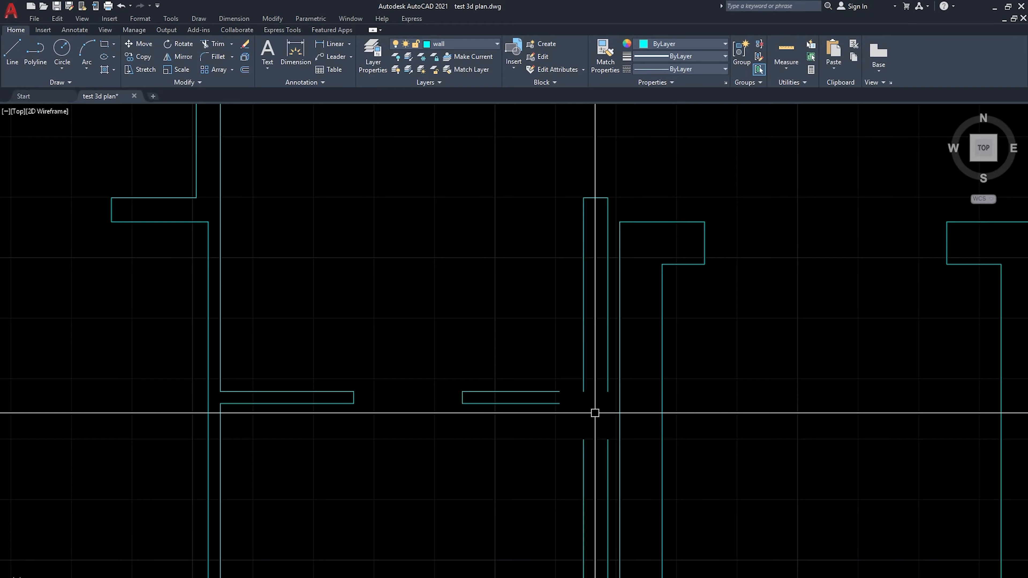
{"action": "scroll", "coordinate": [594, 413], "scroll_direction": "up", "scroll_amount": 2}
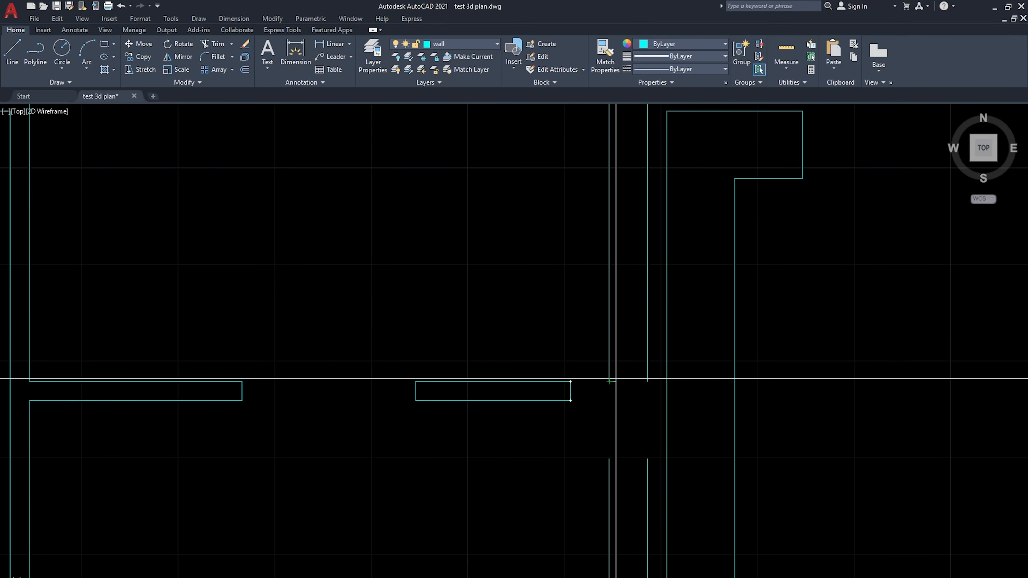
{"action": "scroll", "coordinate": [501, 378], "scroll_direction": "down", "scroll_amount": 4}
{"action": "scroll", "coordinate": [445, 446], "scroll_direction": "up", "scroll_amount": 6}
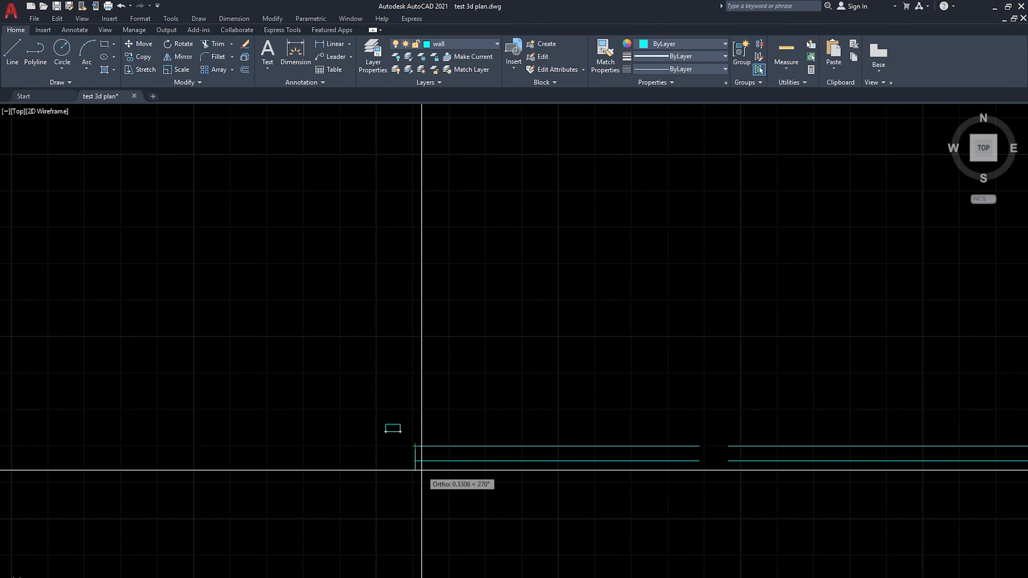
{"action": "left_click", "coordinate": [416, 460]}
{"action": "scroll", "coordinate": [421, 429], "scroll_direction": "down", "scroll_amount": 5}
{"action": "scroll", "coordinate": [688, 275], "scroll_direction": "up", "scroll_amount": 5}
{"action": "scroll", "coordinate": [718, 284], "scroll_direction": "down", "scroll_amount": 5}
{"action": "scroll", "coordinate": [808, 408], "scroll_direction": "up", "scroll_amount": 5}
{"action": "left_click", "coordinate": [823, 410]}
{"action": "scroll", "coordinate": [808, 409], "scroll_direction": "down", "scroll_amount": 5}
{"action": "scroll", "coordinate": [688, 465], "scroll_direction": "up", "scroll_amount": 5}
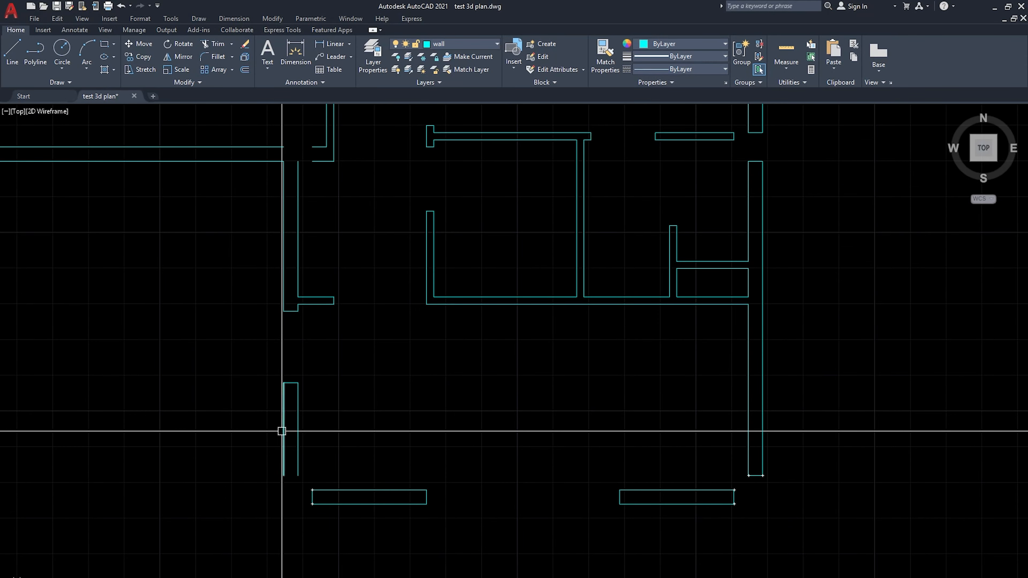
{"action": "scroll", "coordinate": [390, 356], "scroll_direction": "down", "scroll_amount": 6}
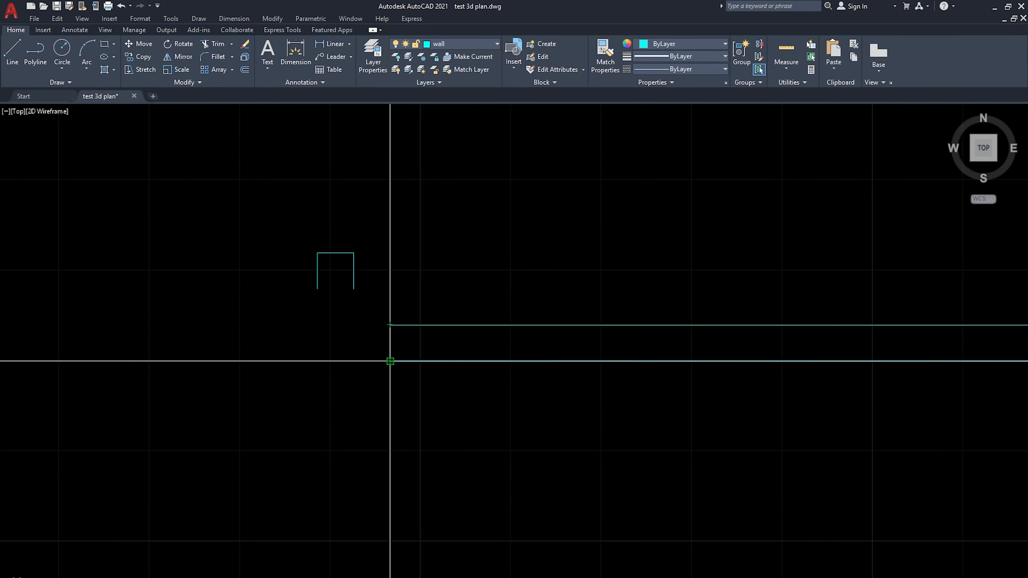
Copy the columns and both cleaned wall plans into a new blank drawing, placing them near the origin
{"action": "left_click", "coordinate": [968, 300]}
{"action": "left_click", "coordinate": [37, 532]}
{"action": "left_click", "coordinate": [153, 96]}
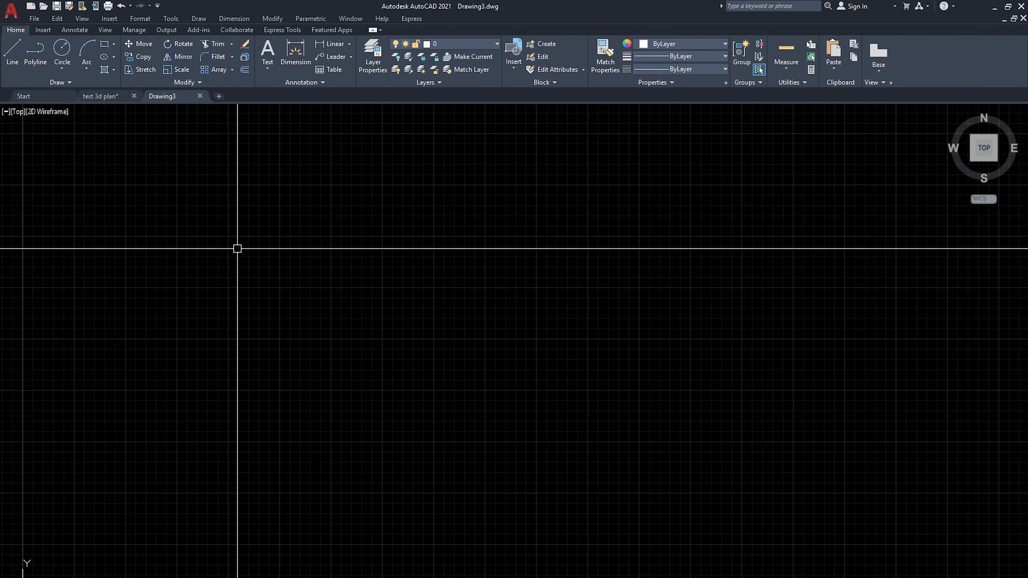
{"action": "key", "text": "ctrl+v"}
{"action": "left_click", "coordinate": [48, 570]}
{"action": "scroll", "coordinate": [301, 433], "scroll_direction": "down", "scroll_amount": 8}
Save the new drawing on the Desktop as import in AutoCAD 2010 DWG format
{"action": "key", "text": "ctrl+s"}
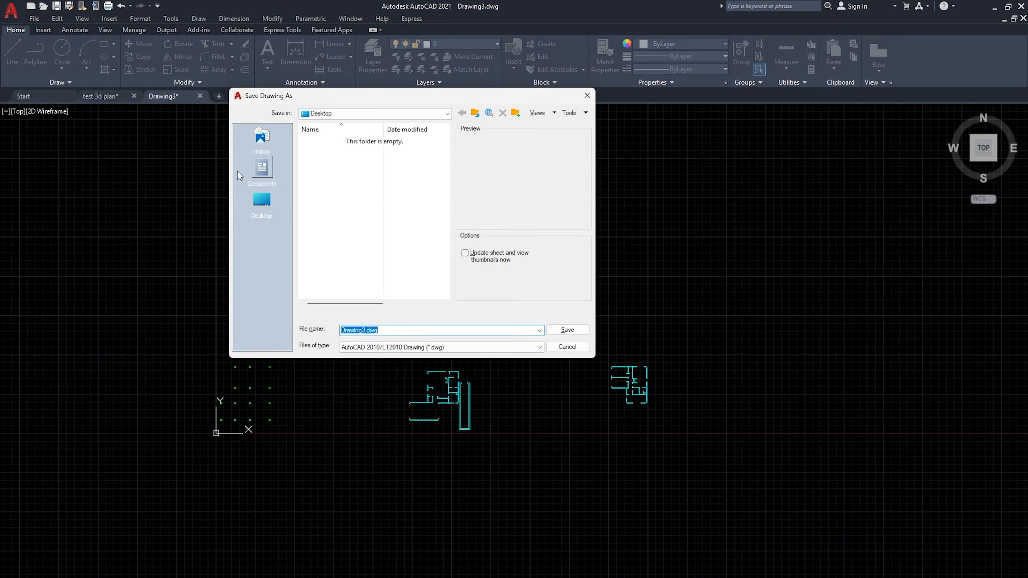
{"action": "left_click", "coordinate": [262, 200]}
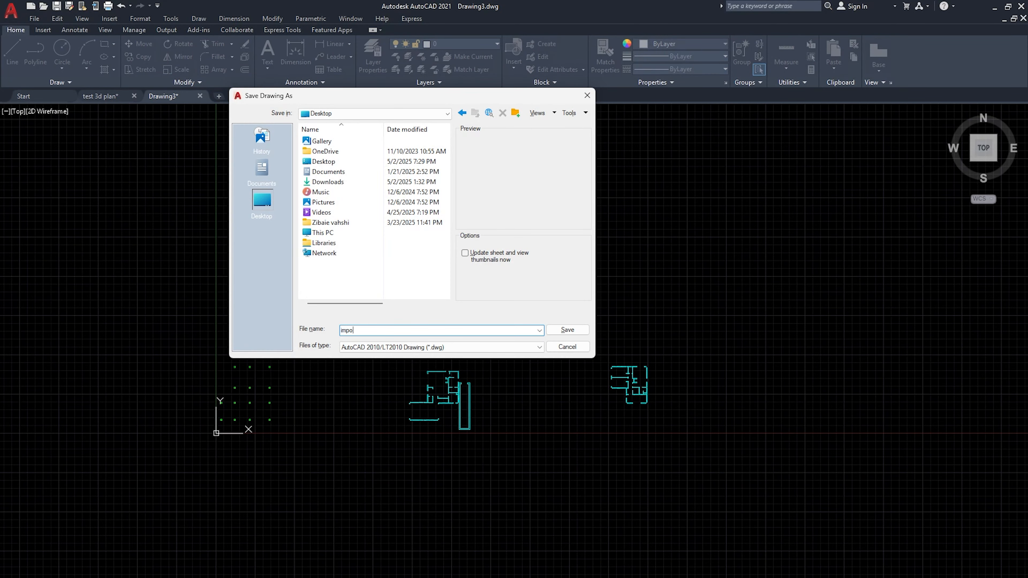
{"action": "key", "text": "Return"}
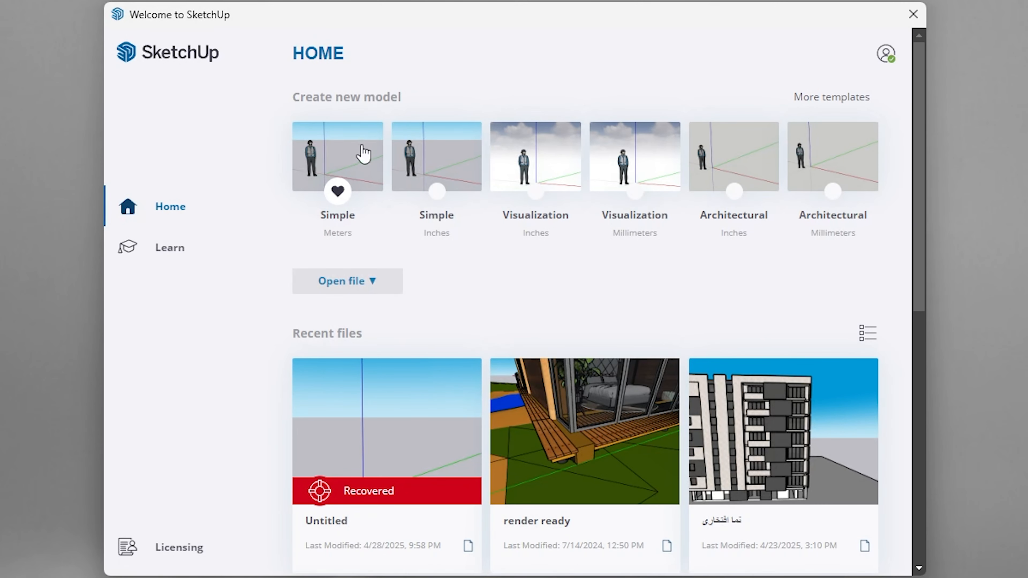
Switch to SketchUp and start a new model from the Simple template in meters
{"action": "left_click", "coordinate": [331, 156]}
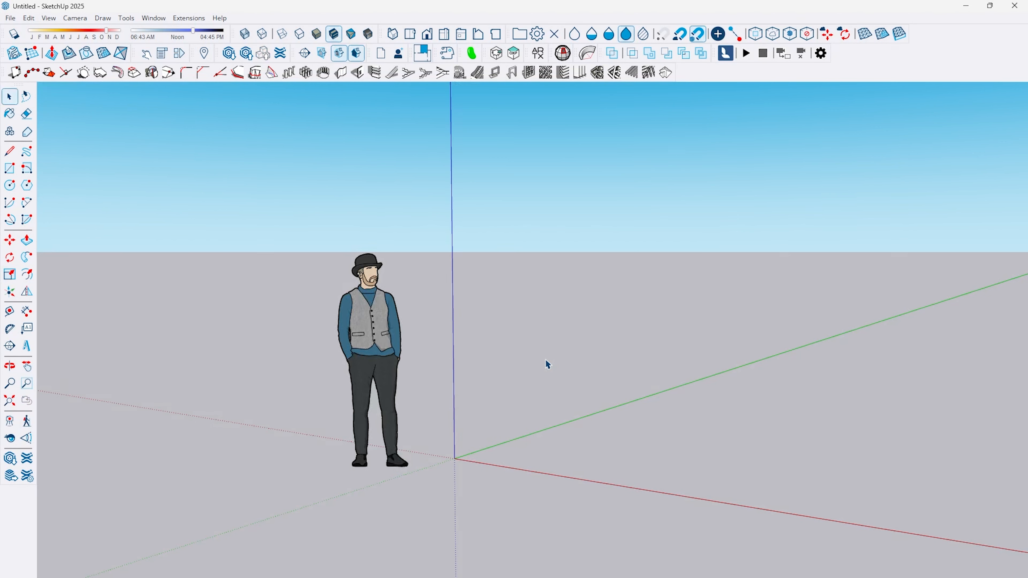
{"action": "middle_click_drag", "start_coordinate": [451, 357], "coordinate": [292, 304]}
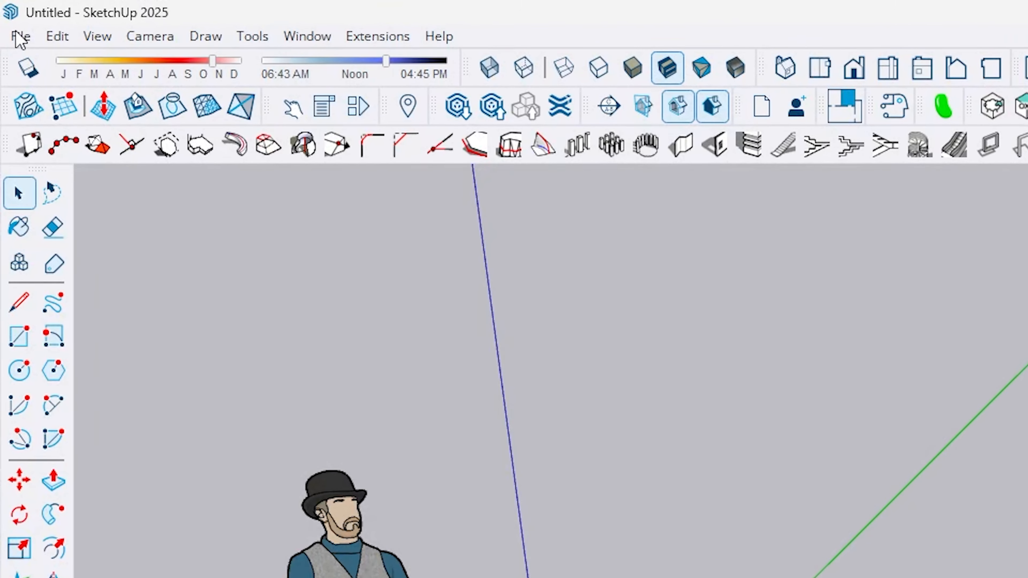
Import the DWG file named import from the Desktop with its scale units set to Meters
{"action": "left_click", "coordinate": [19, 37]}
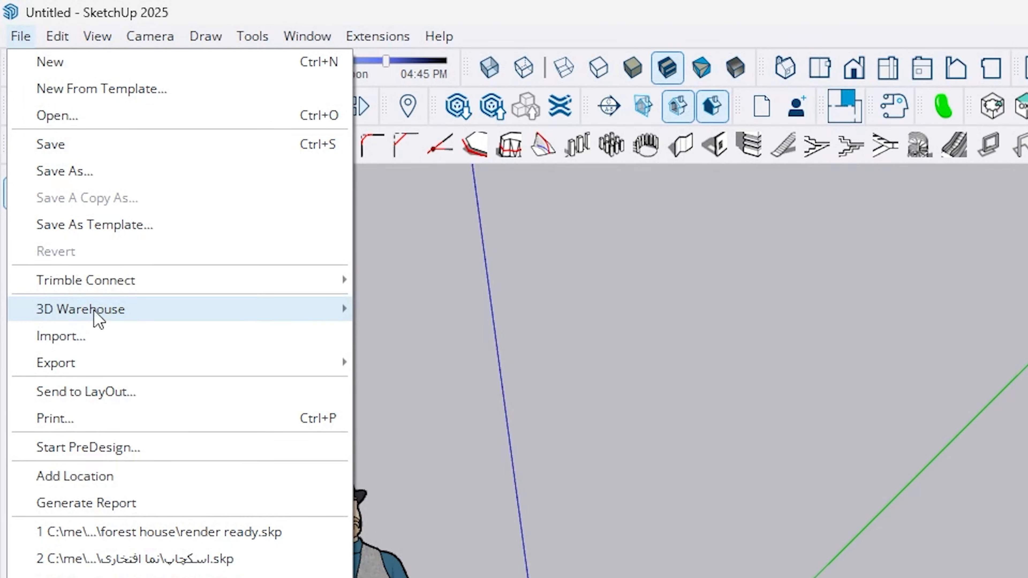
{"action": "left_click", "coordinate": [97, 342]}
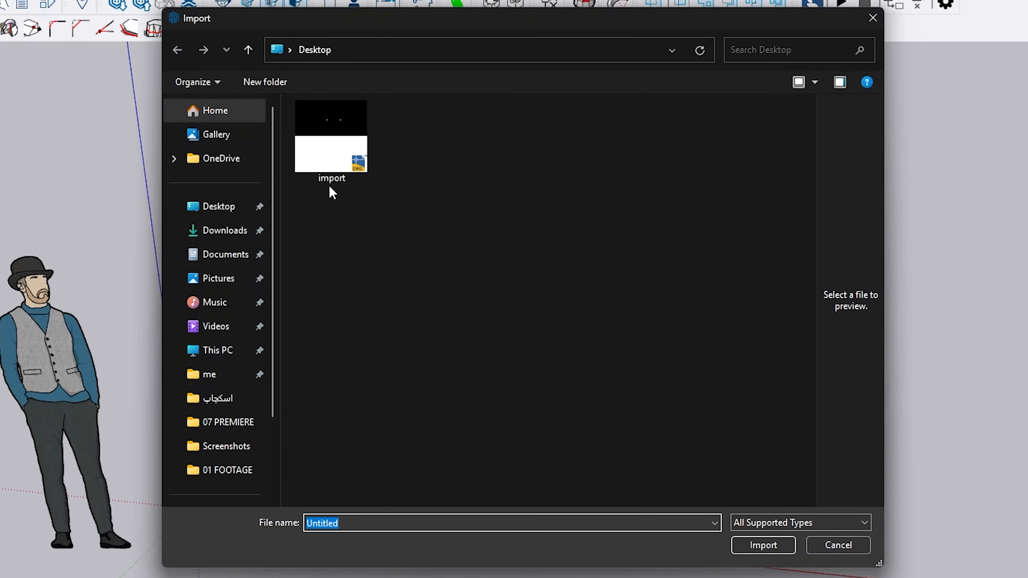
{"action": "left_click", "coordinate": [331, 164]}
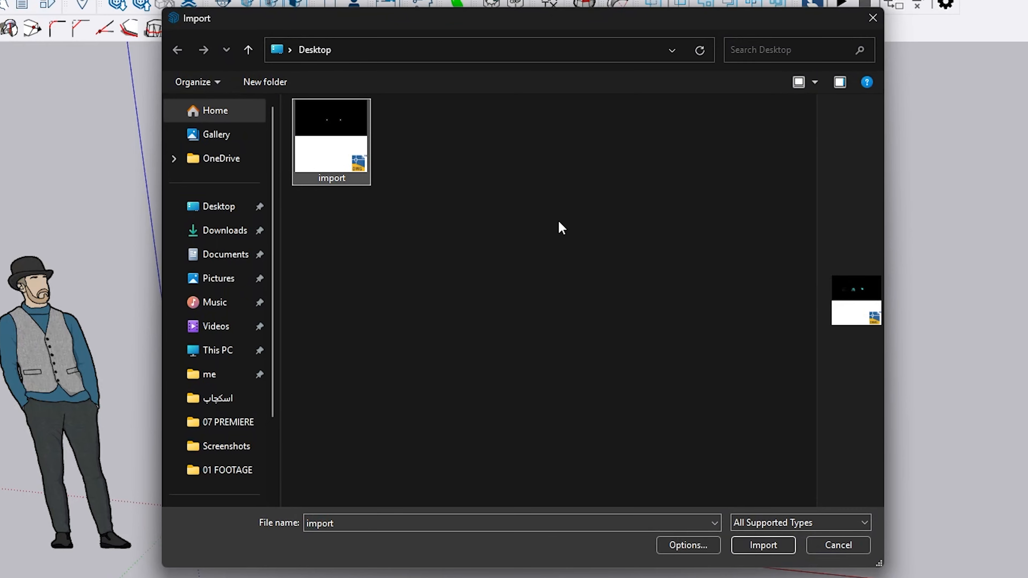
{"action": "left_click", "coordinate": [671, 547]}
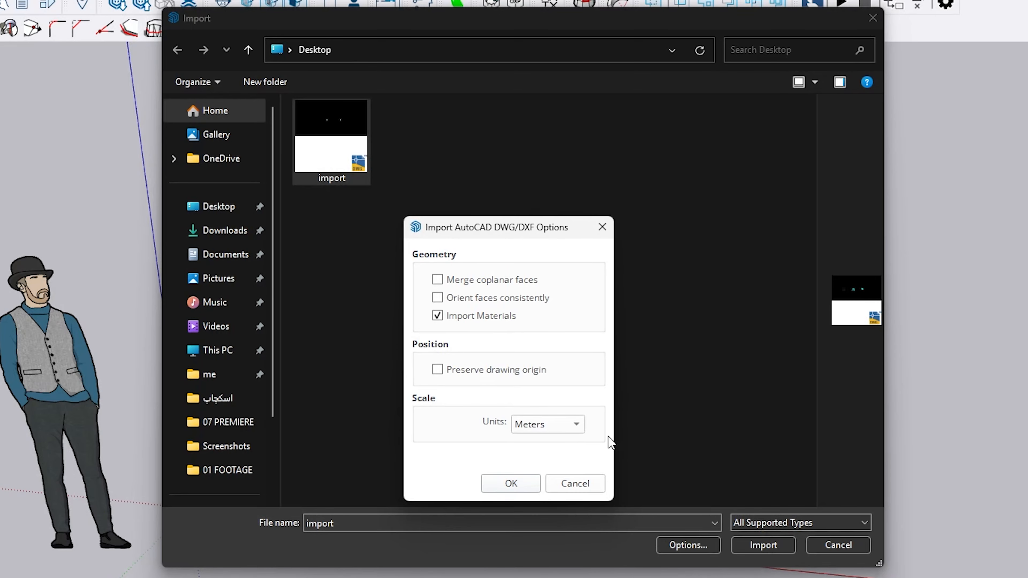
{"action": "left_click", "coordinate": [578, 423]}
{"action": "left_click", "coordinate": [553, 425]}
{"action": "left_click", "coordinate": [511, 484]}
{"action": "left_click", "coordinate": [775, 547]}
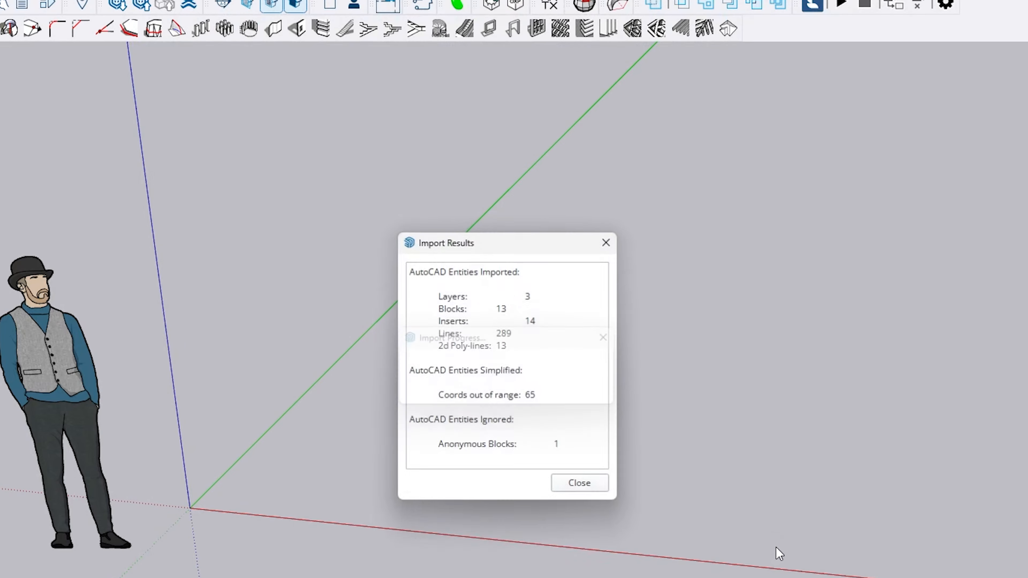
{"action": "left_click", "coordinate": [580, 492]}
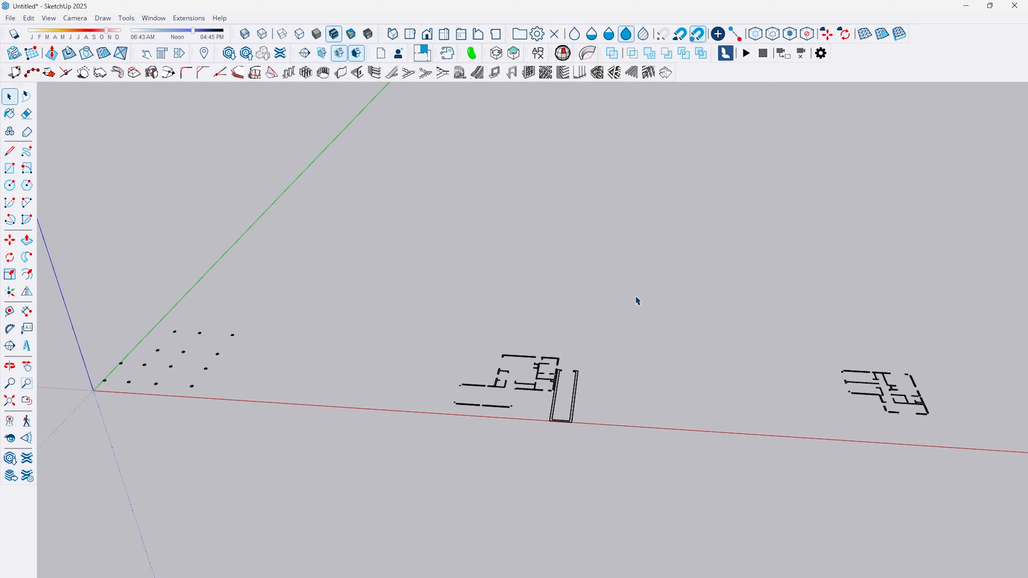
Explode the imported drawing component into separate edges and select one long outer wall edge
{"action": "mouse_move", "coordinate": [636, 296]}
{"action": "left_mouse_down"}
{"action": "mouse_move", "coordinate": [486, 364]}
{"action": "mouse_move", "coordinate": [484, 384]}
{"action": "left_mouse_up"}
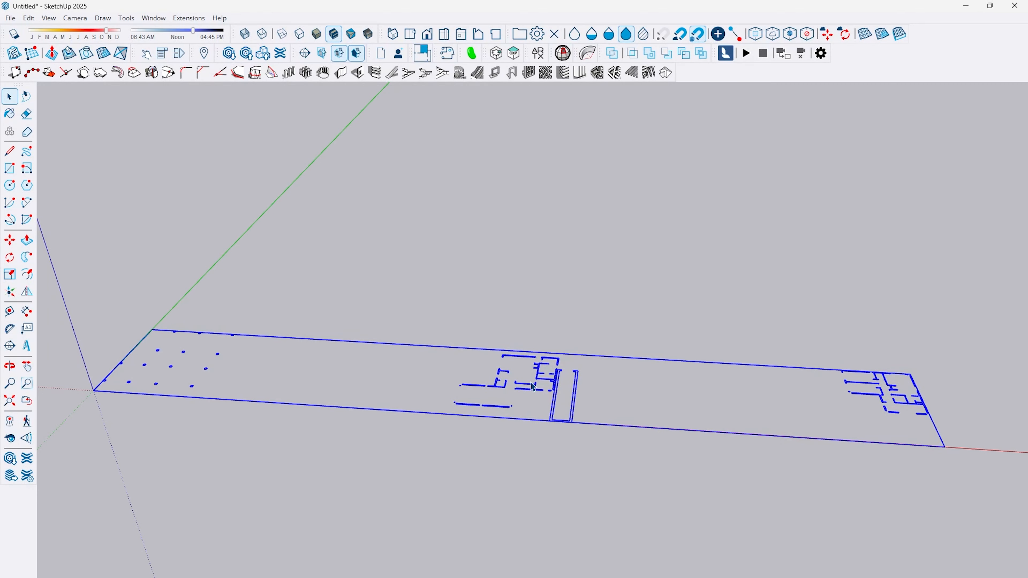
{"action": "scroll", "coordinate": [551, 393], "scroll_direction": "up", "scroll_amount": 3}
{"action": "middle_click_drag", "start_coordinate": [551, 393], "coordinate": [382, 399]}
{"action": "scroll", "coordinate": [308, 409], "scroll_direction": "down", "scroll_amount": 3}
{"action": "right_click", "coordinate": [361, 391]}
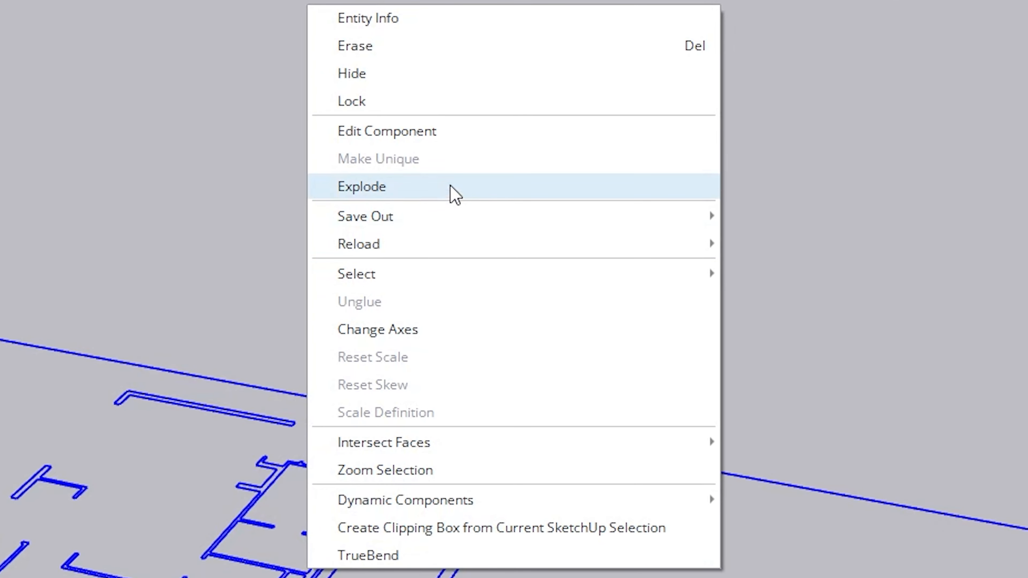
{"action": "left_click", "coordinate": [358, 192]}
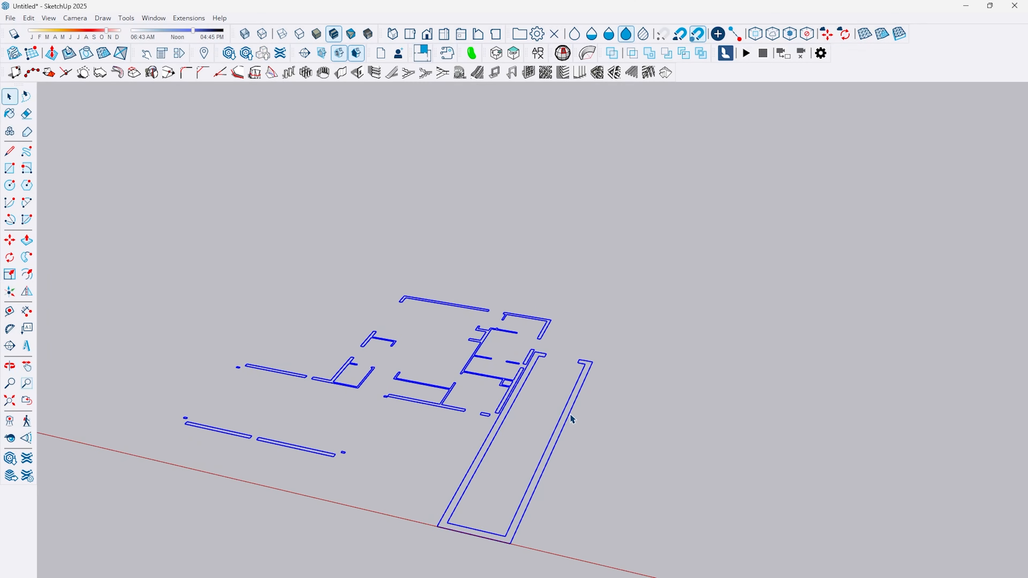
{"action": "left_click", "coordinate": [554, 399]}
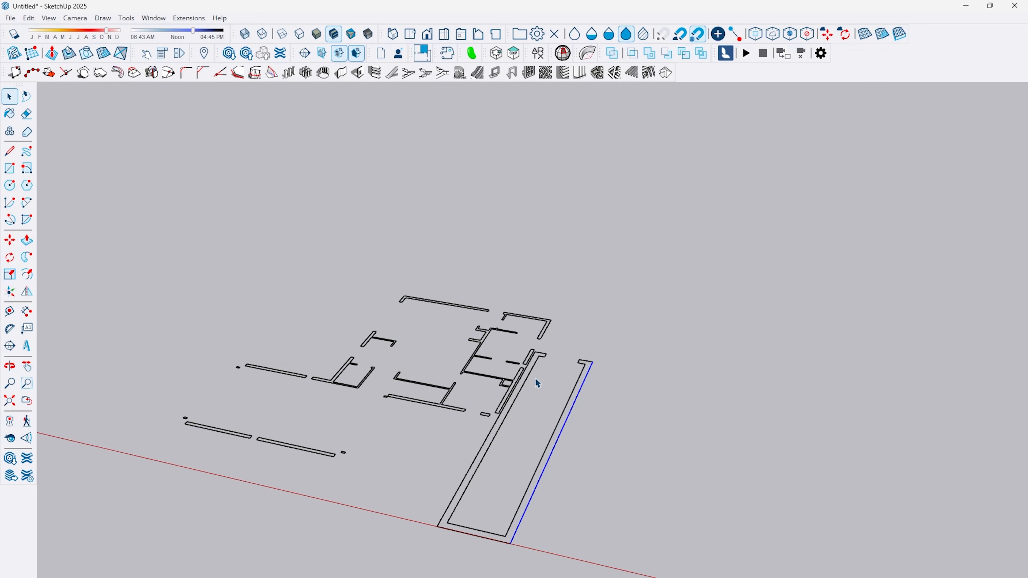
{"action": "scroll", "coordinate": [435, 447], "scroll_direction": "up", "scroll_amount": 1}
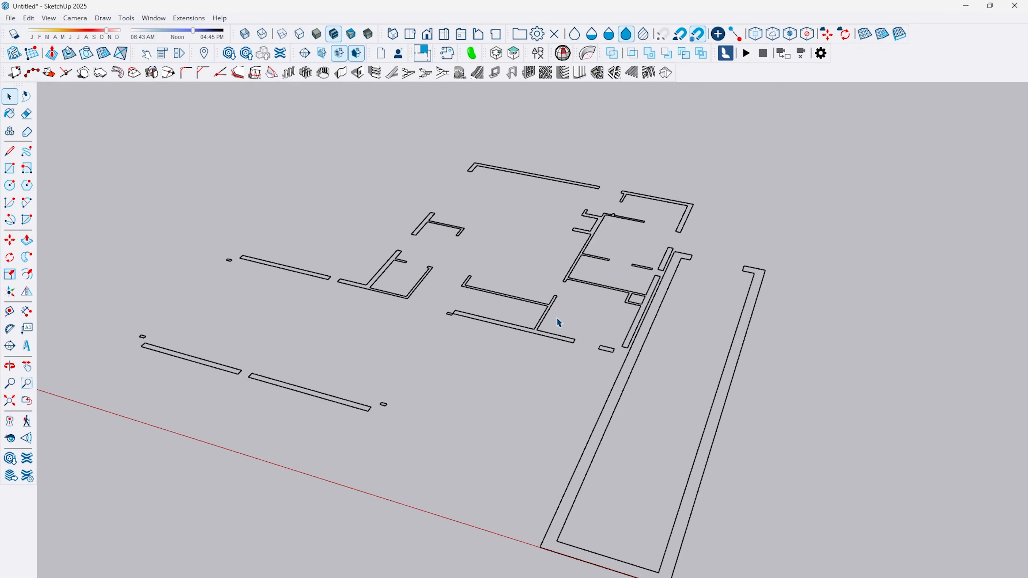
Select all the column outlines near the origin and explode them into loose edges
{"action": "scroll", "coordinate": [471, 275], "scroll_direction": "down", "scroll_amount": 5}
{"action": "middle_click_drag", "start_coordinate": [471, 278], "coordinate": [659, 417], "text": "shift"}
{"action": "scroll", "coordinate": [406, 384], "scroll_direction": "up", "scroll_amount": 5}
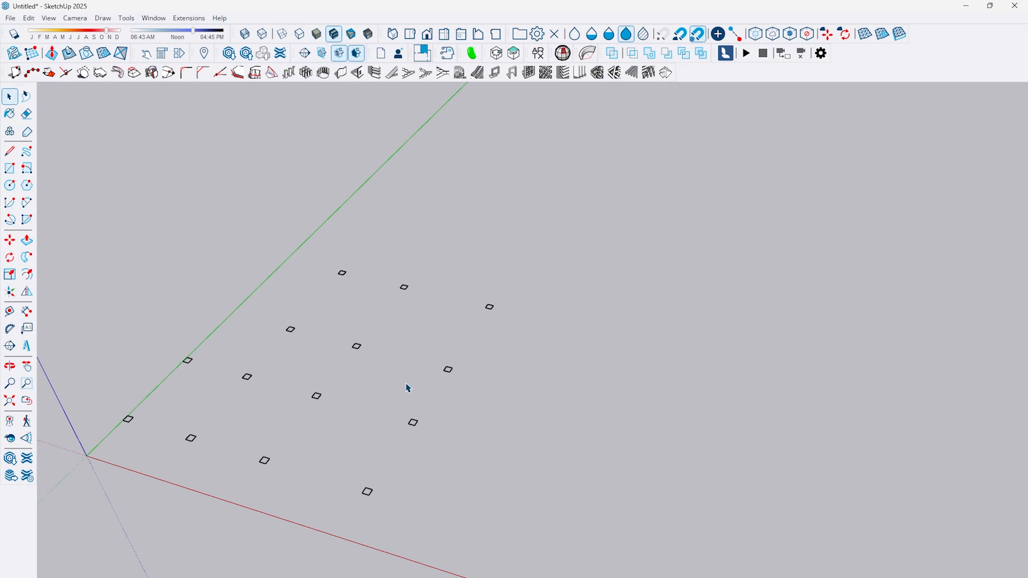
{"action": "middle_click_drag", "start_coordinate": [370, 434], "coordinate": [503, 364], "text": "shift"}
{"action": "mouse_move", "coordinate": [503, 364]}
{"action": "middle_mouse_down"}
{"action": "mouse_move", "coordinate": [424, 305]}
{"action": "mouse_move", "coordinate": [533, 360]}
{"action": "mouse_move", "coordinate": [532, 375]}
{"action": "middle_mouse_up"}
{"action": "right_click", "coordinate": [383, 449]}
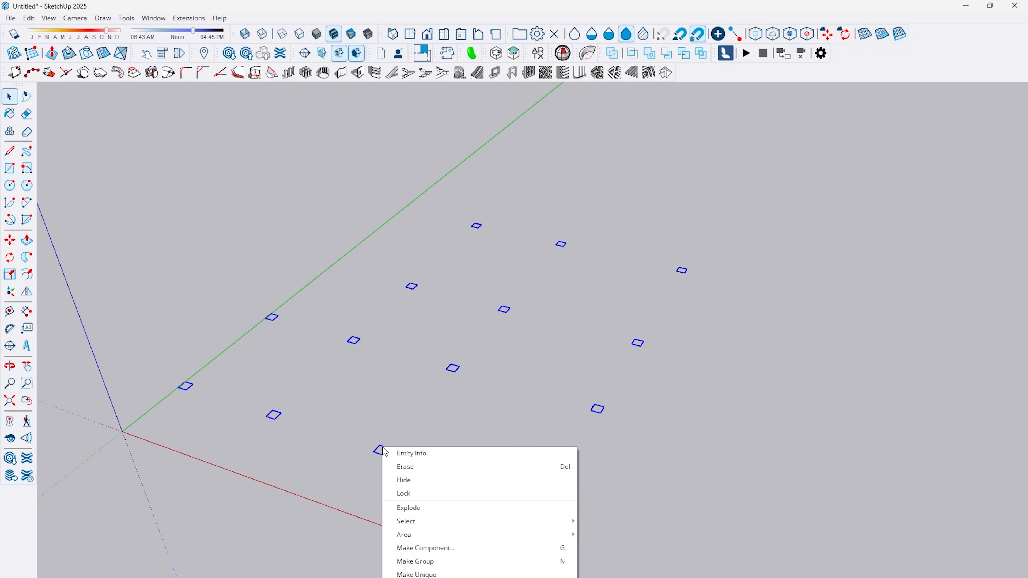
{"action": "left_click", "coordinate": [419, 508]}
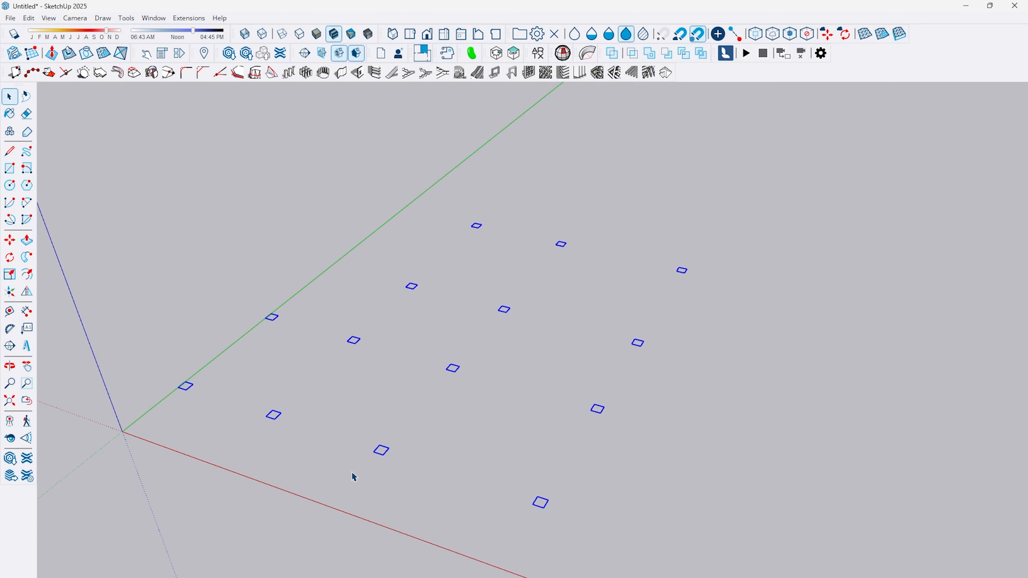
{"action": "scroll", "coordinate": [351, 472], "scroll_direction": "up", "scroll_amount": 8}
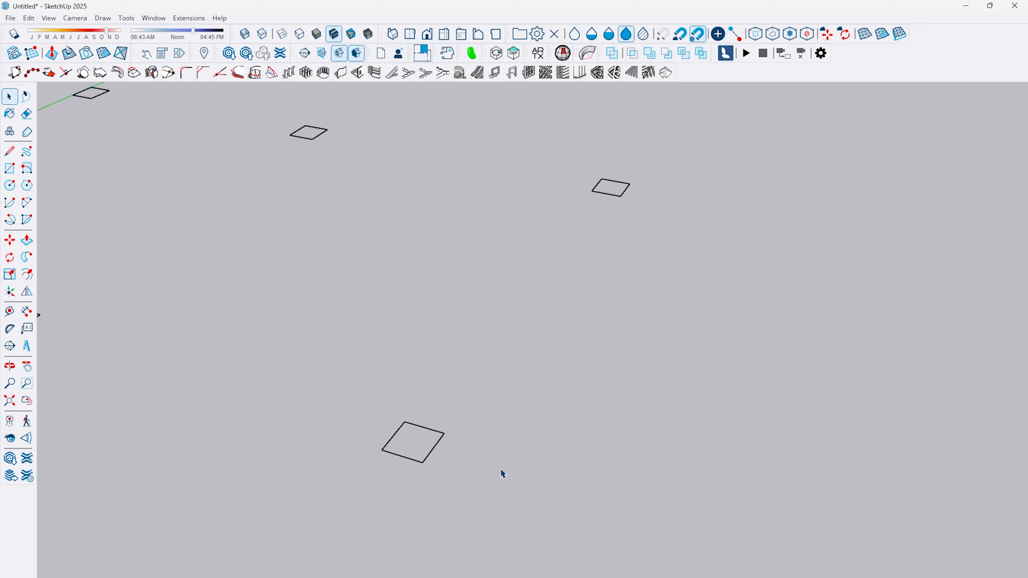
Draw a line along one edge of the nearest column outline so that it closes into a face
{"action": "key", "text": "l"}
{"action": "left_click", "coordinate": [423, 462]}
{"action": "left_click", "coordinate": [443, 432]}
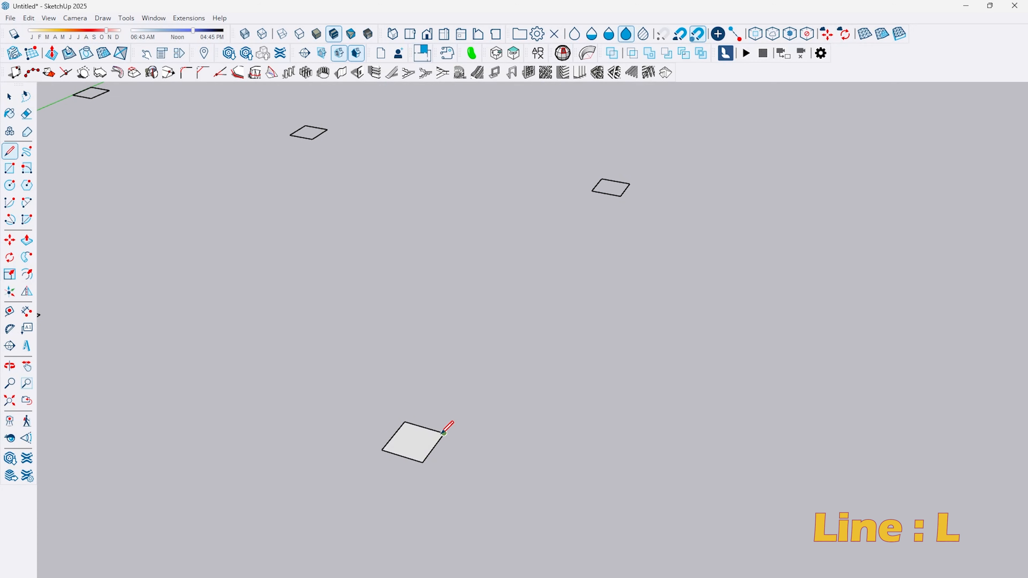
{"action": "scroll", "coordinate": [442, 434], "scroll_direction": "down", "scroll_amount": 4}
{"action": "middle_click_drag", "start_coordinate": [442, 434], "coordinate": [491, 481]}
{"action": "key", "text": "space"}
{"action": "key", "text": "p"}
{"action": "left_click", "coordinate": [451, 481]}
{"action": "key", "text": "Escape"}
{"action": "scroll", "coordinate": [459, 466], "scroll_direction": "down", "scroll_amount": 5}
Draw one large rectangle on the ground that encloses all the column outlines
{"action": "key", "text": "r"}
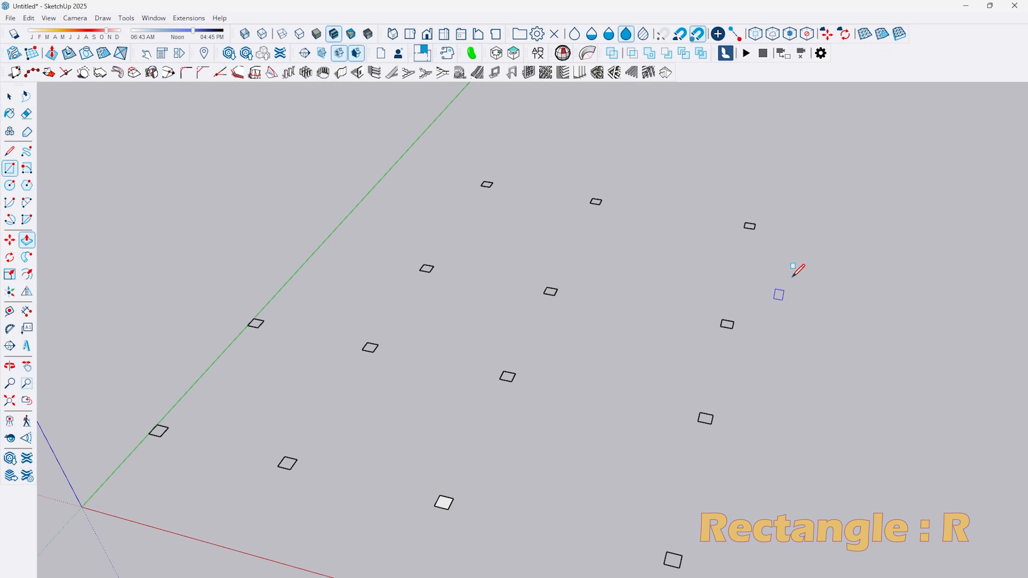
{"action": "left_click", "coordinate": [885, 178]}
{"action": "left_click", "coordinate": [72, 463]}
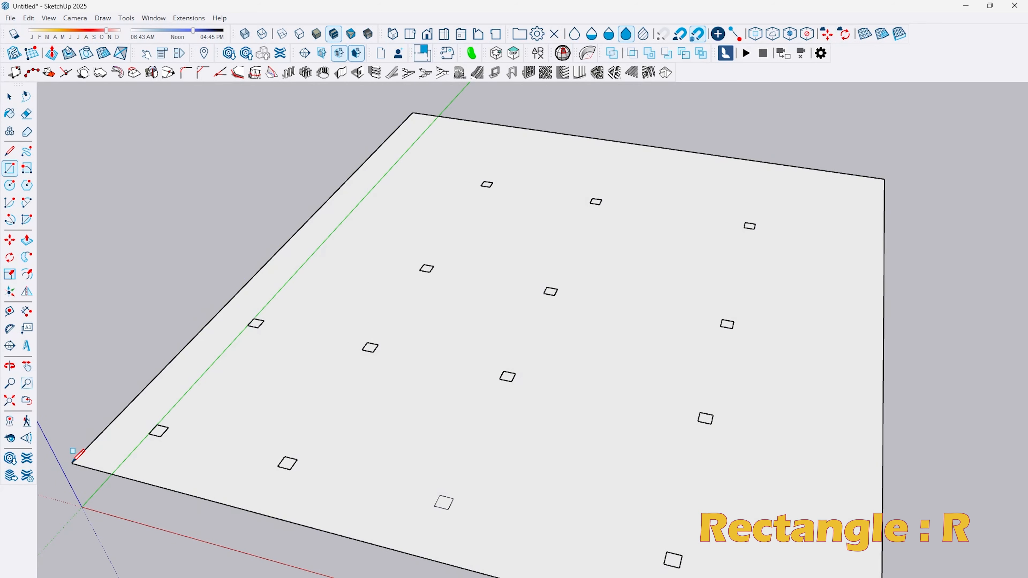
{"action": "mouse_move", "coordinate": [239, 419]}
{"action": "middle_mouse_down"}
{"action": "mouse_move", "coordinate": [252, 410]}
{"action": "mouse_move", "coordinate": [280, 423]}
{"action": "middle_mouse_up"}
{"action": "key", "text": "space"}
Draw lines connecting neighbouring column outlines across the rectangle so every outline splits off as its own face
{"action": "key", "text": "l"}
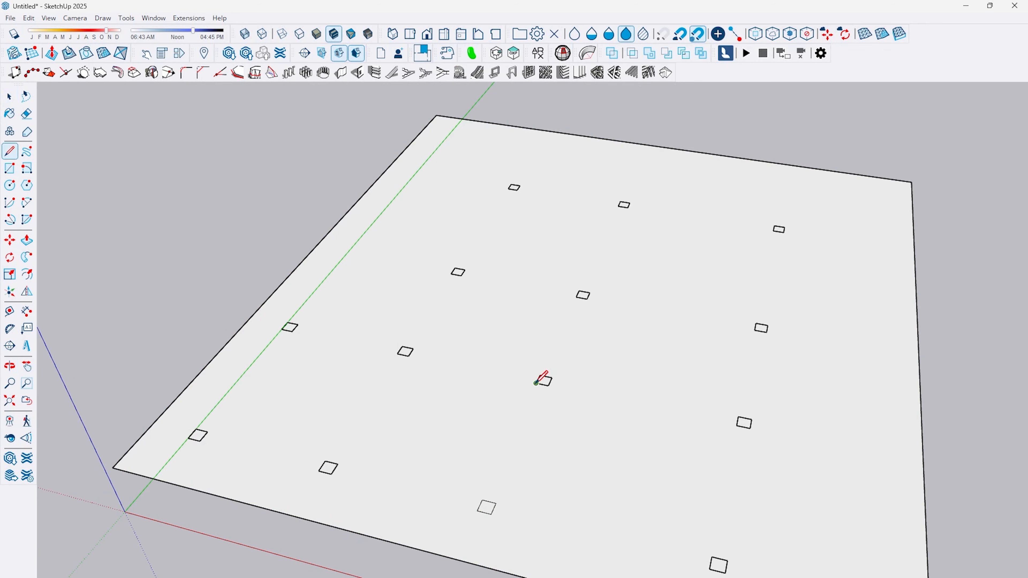
{"action": "left_click", "coordinate": [548, 384]}
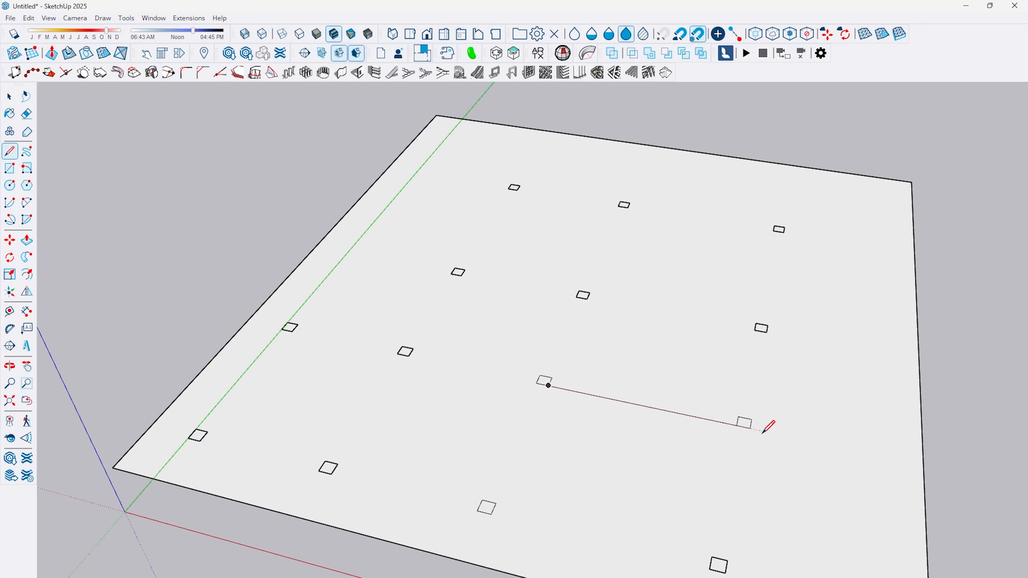
{"action": "left_click", "coordinate": [785, 227]}
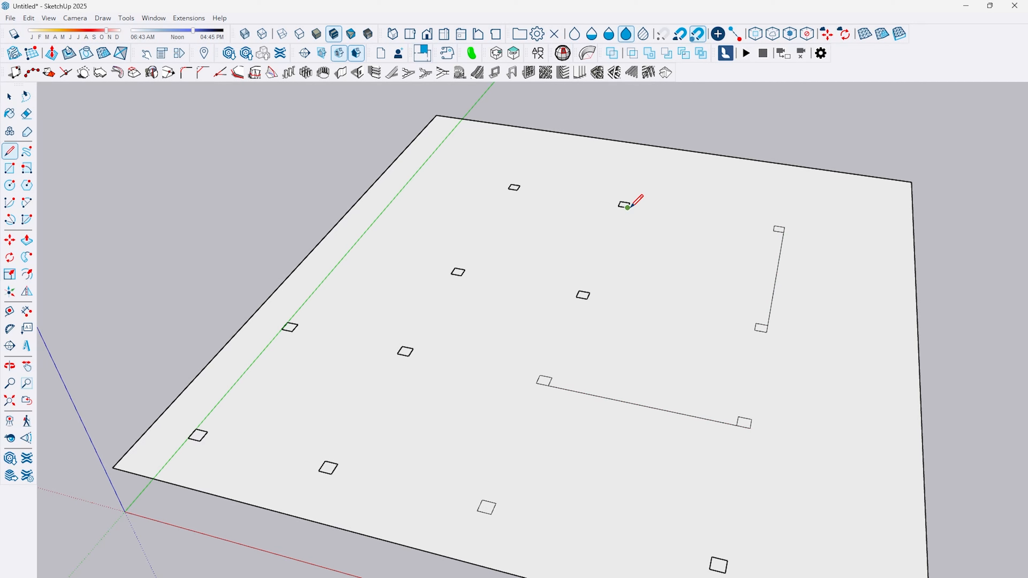
{"action": "left_click", "coordinate": [508, 188]}
{"action": "key", "text": "Escape"}
{"action": "left_click", "coordinate": [587, 299]}
{"action": "left_click", "coordinate": [408, 355]}
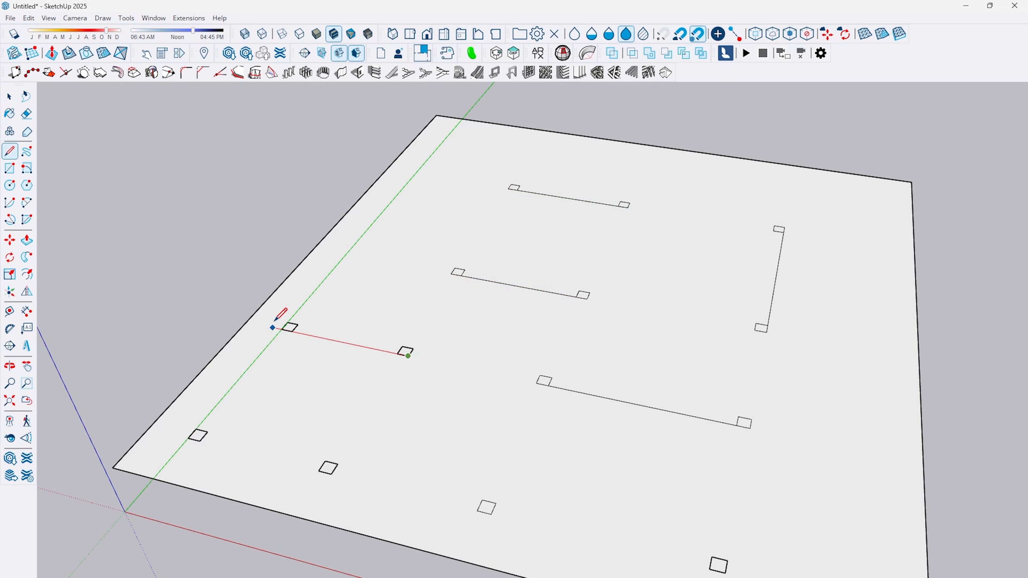
{"action": "left_click", "coordinate": [283, 329]}
{"action": "key", "text": "Escape"}
{"action": "left_click", "coordinate": [188, 438]}
{"action": "left_click", "coordinate": [713, 559]}
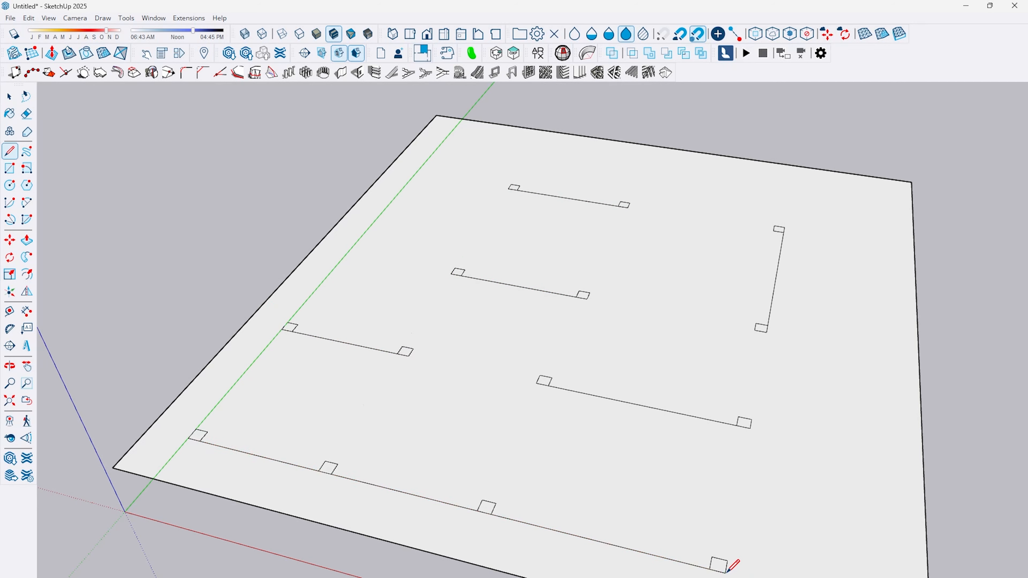
Erase the connecting lines and the large rectangle's edges, keeping only the small column faces
{"action": "key", "text": "e"}
{"action": "mouse_move", "coordinate": [231, 510]}
{"action": "left_mouse_down"}
{"action": "mouse_move", "coordinate": [536, 210]}
{"action": "mouse_move", "coordinate": [579, 184]}
{"action": "left_mouse_up"}
{"action": "left_click_drag", "start_coordinate": [753, 263], "coordinate": [825, 310]}
{"action": "left_click_drag", "start_coordinate": [663, 391], "coordinate": [607, 559]}
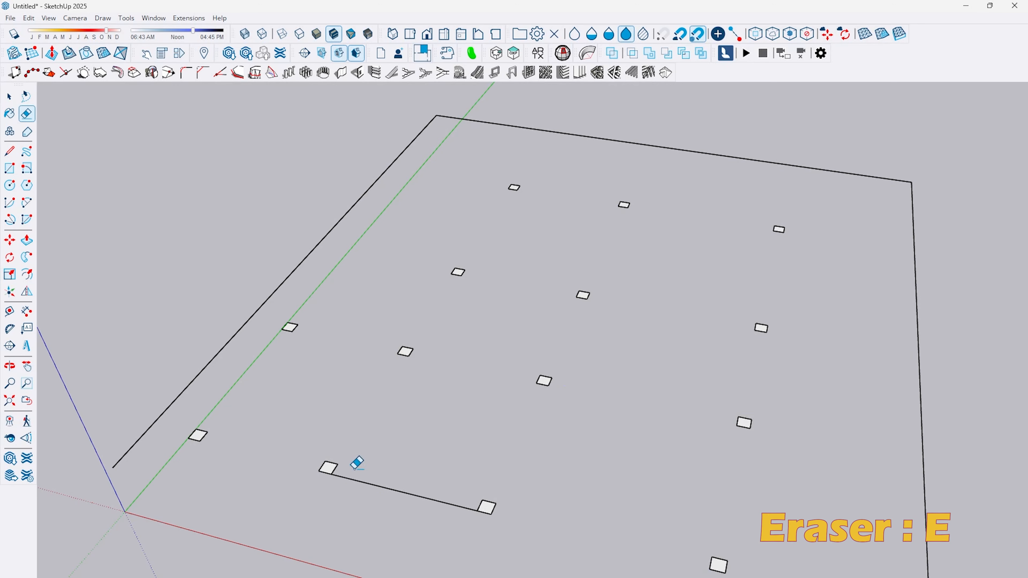
{"action": "left_click_drag", "start_coordinate": [354, 469], "coordinate": [344, 492]}
{"action": "left_click_drag", "start_coordinate": [453, 123], "coordinate": [429, 112]}
{"action": "left_click_drag", "start_coordinate": [890, 292], "coordinate": [975, 420]}
{"action": "scroll", "coordinate": [976, 419], "scroll_direction": "down", "scroll_amount": 1}
{"action": "mouse_move", "coordinate": [706, 391]}
{"action": "middle_mouse_down"}
{"action": "mouse_move", "coordinate": [688, 363]}
{"action": "mouse_move", "coordinate": [733, 402]}
{"action": "middle_mouse_up"}
{"action": "key", "text": "space"}
Push/Pull the farthest column face beside the green axis up into a tall column
{"action": "scroll", "coordinate": [327, 470], "scroll_direction": "down", "scroll_amount": 1}
{"action": "mouse_move", "coordinate": [327, 469]}
{"action": "middle_mouse_down"}
{"action": "mouse_move", "coordinate": [302, 468]}
{"action": "mouse_move", "coordinate": [333, 417]}
{"action": "mouse_move", "coordinate": [432, 374]}
{"action": "mouse_move", "coordinate": [423, 363]}
{"action": "mouse_move", "coordinate": [486, 234]}
{"action": "mouse_move", "coordinate": [468, 328]}
{"action": "middle_mouse_up"}
{"action": "key", "text": "p"}
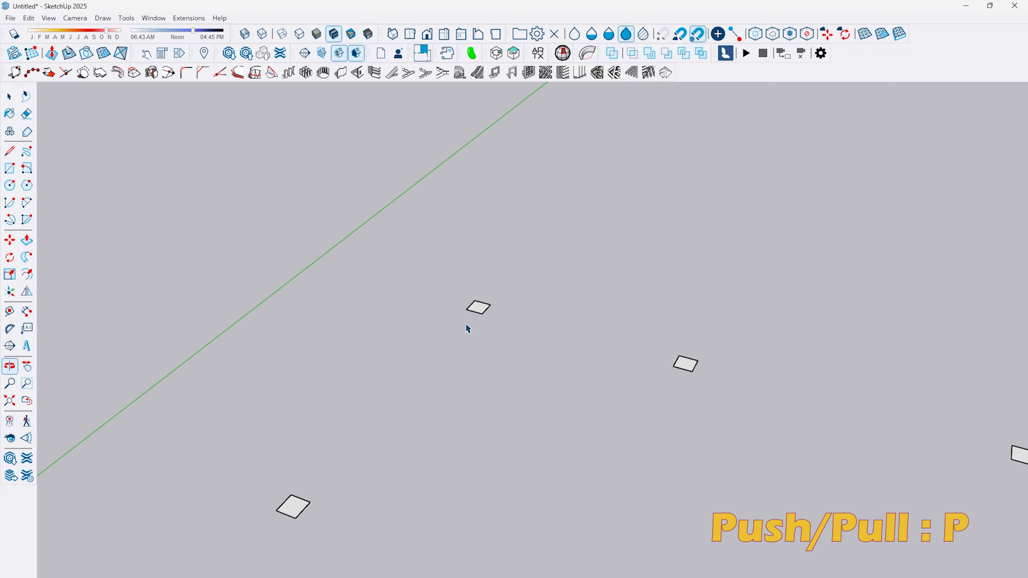
{"action": "key", "text": "space"}
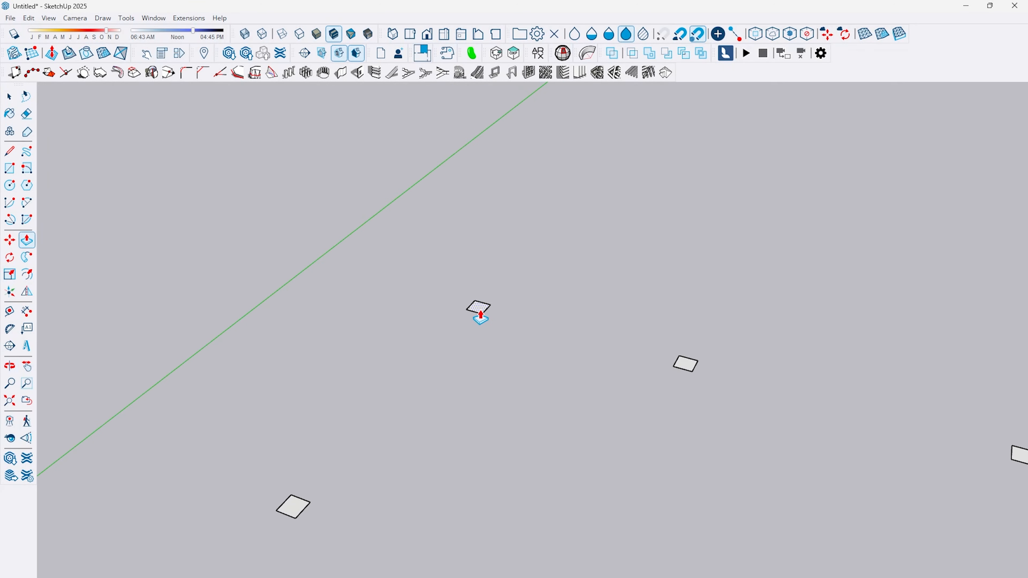
{"action": "left_click_drag", "start_coordinate": [478, 311], "coordinate": [495, 166]}
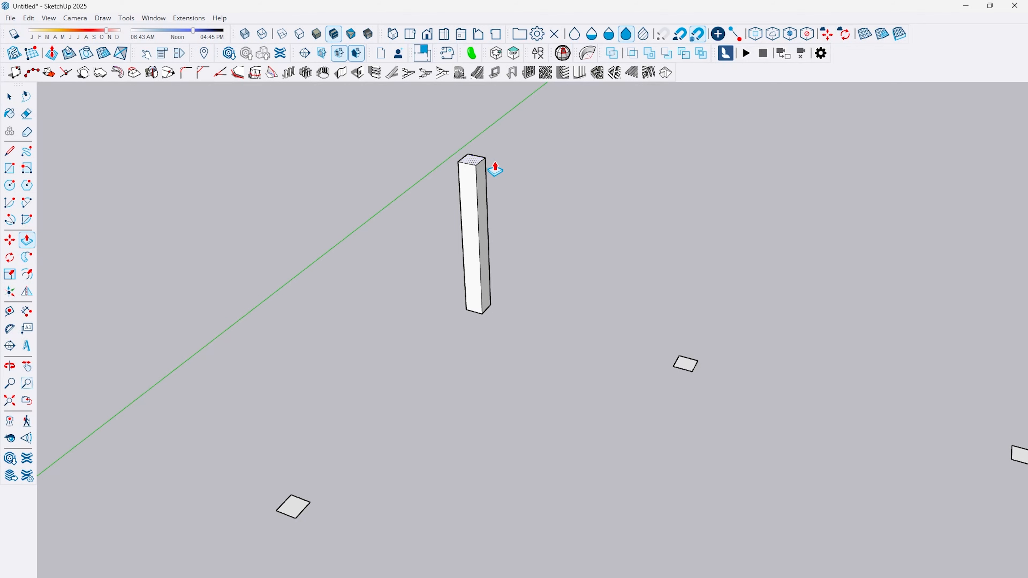
{"action": "key", "text": "Return"}
{"action": "scroll", "coordinate": [495, 169], "scroll_direction": "down", "scroll_amount": 4}
{"action": "middle_click_drag", "start_coordinate": [516, 229], "coordinate": [525, 324], "text": "shift"}
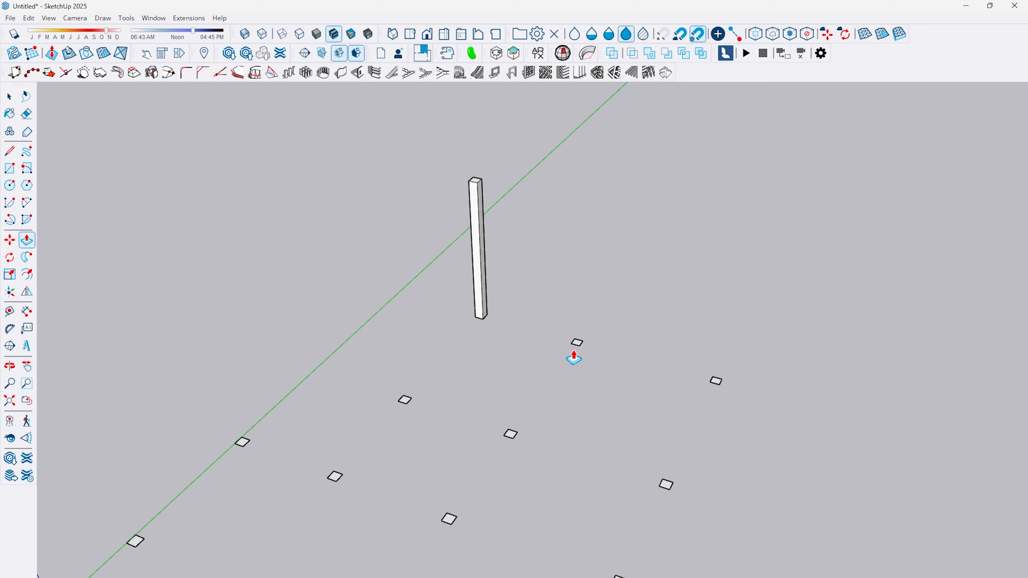
Repeat the same Push/Pull height on the remaining column faces in the rear and middle rows
{"action": "double_click", "coordinate": [579, 345]}
{"action": "double_click", "coordinate": [717, 383]}
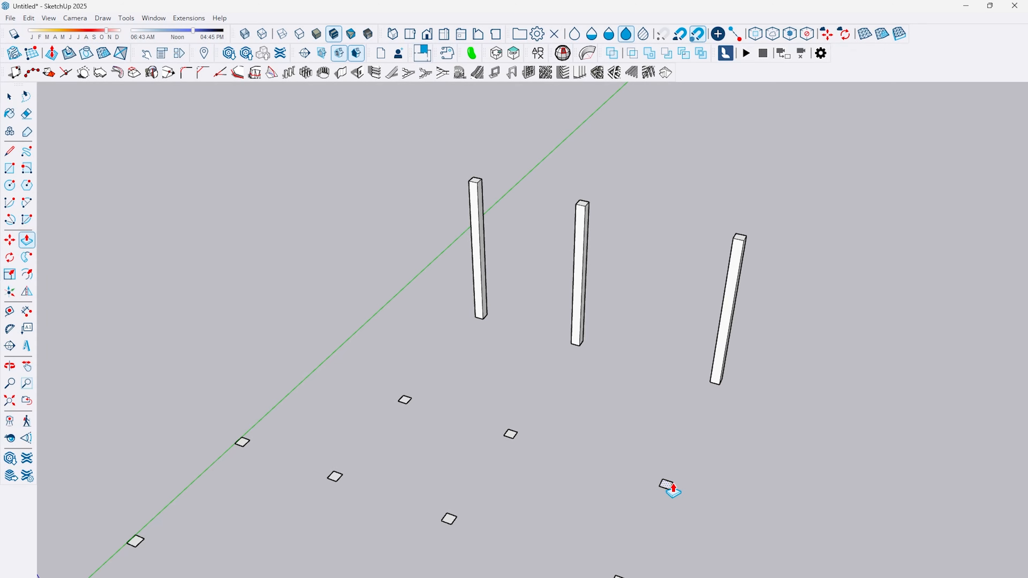
{"action": "double_click", "coordinate": [665, 485]}
{"action": "double_click", "coordinate": [510, 434]}
{"action": "double_click", "coordinate": [405, 400]}
{"action": "double_click", "coordinate": [334, 476]}
{"action": "double_click", "coordinate": [449, 519]}
{"action": "middle_click_drag", "start_coordinate": [449, 519], "coordinate": [735, 368]}
{"action": "double_click", "coordinate": [778, 407]}
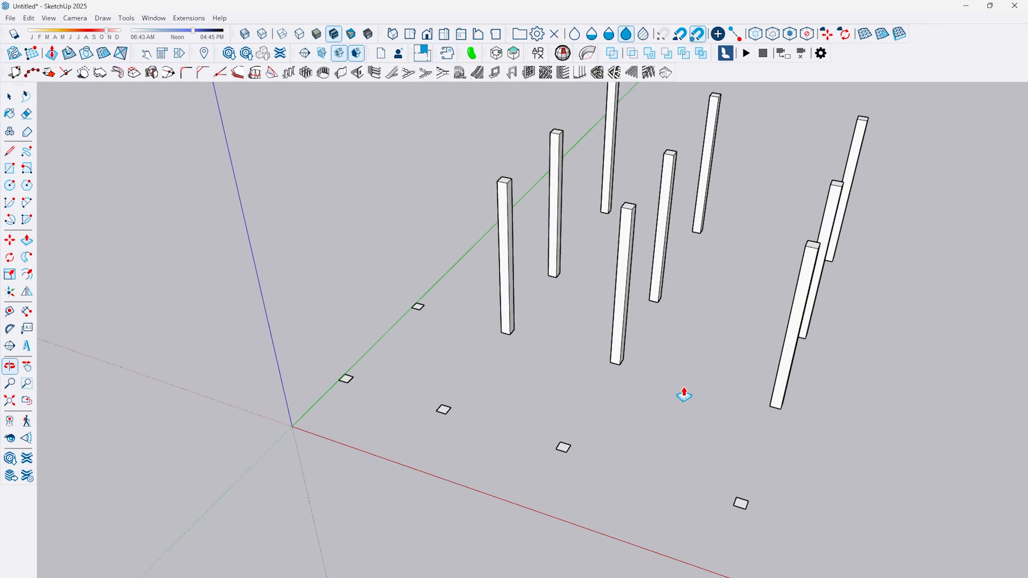
Push/Pull the five column faces nearest the origin up to one equal, shorter height
{"action": "scroll", "coordinate": [418, 305], "scroll_direction": "up", "scroll_amount": 1}
{"action": "left_click", "coordinate": [415, 302]}
{"action": "left_click", "coordinate": [420, 243]}
{"action": "double_click", "coordinate": [333, 381]}
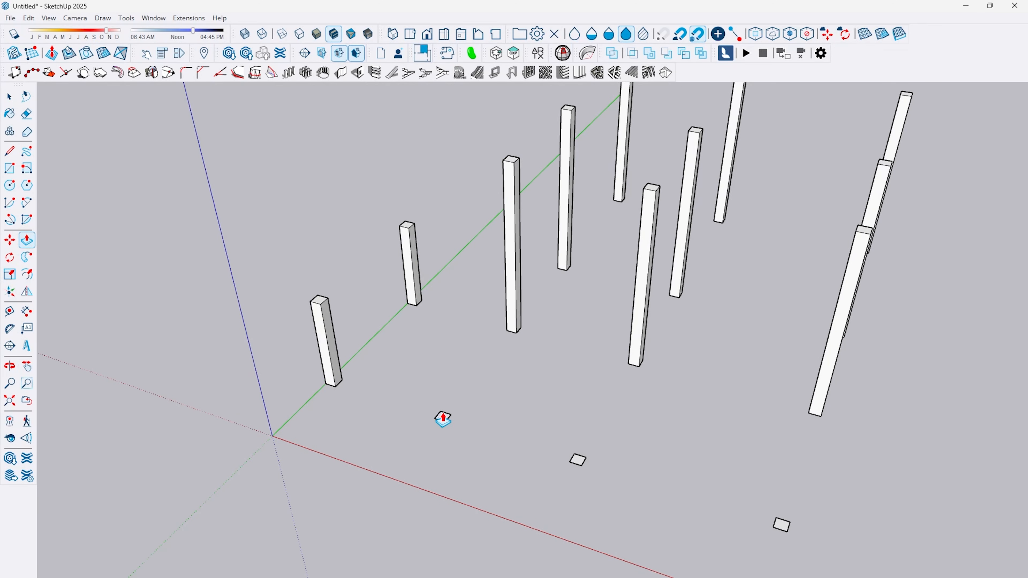
{"action": "double_click", "coordinate": [442, 417]}
{"action": "double_click", "coordinate": [578, 460]}
{"action": "double_click", "coordinate": [782, 525]}
{"action": "middle_click_drag", "start_coordinate": [648, 130], "coordinate": [571, 228], "text": "shift"}
{"action": "key", "text": "space"}
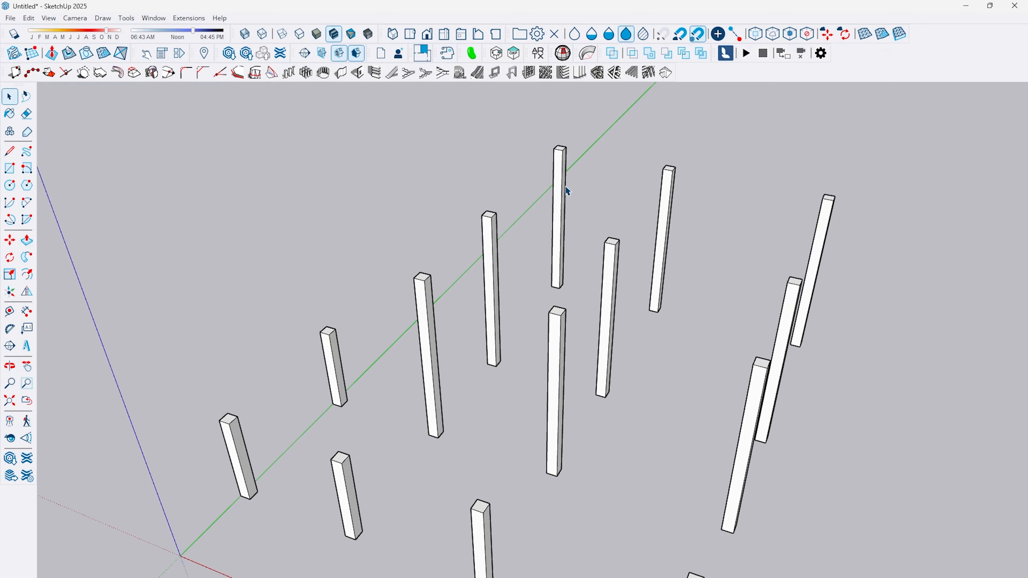
Select all the geometry of the farthest column and make it a group
{"action": "double_click", "coordinate": [562, 180]}
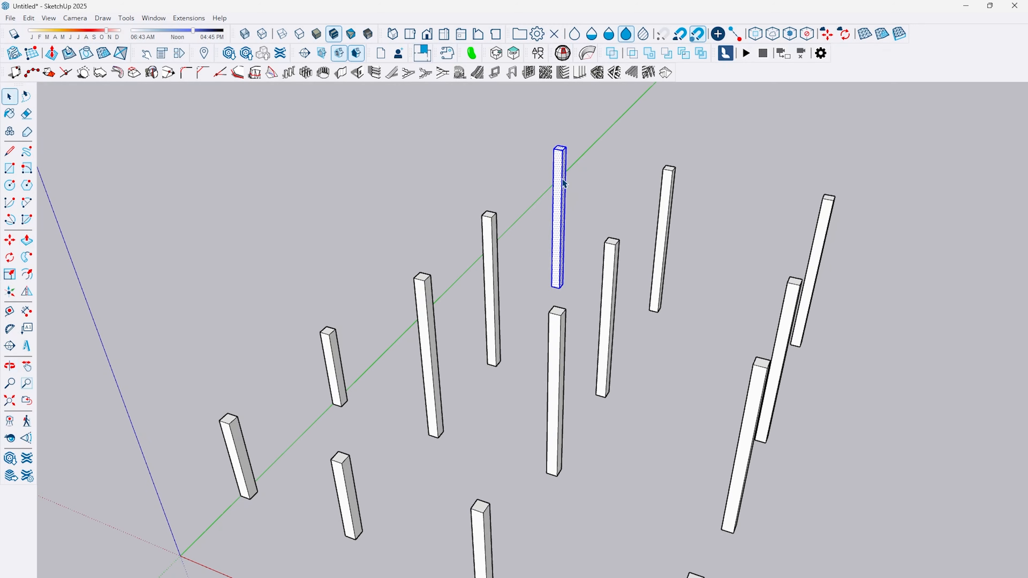
{"action": "scroll", "coordinate": [564, 183], "scroll_direction": "up", "scroll_amount": 3}
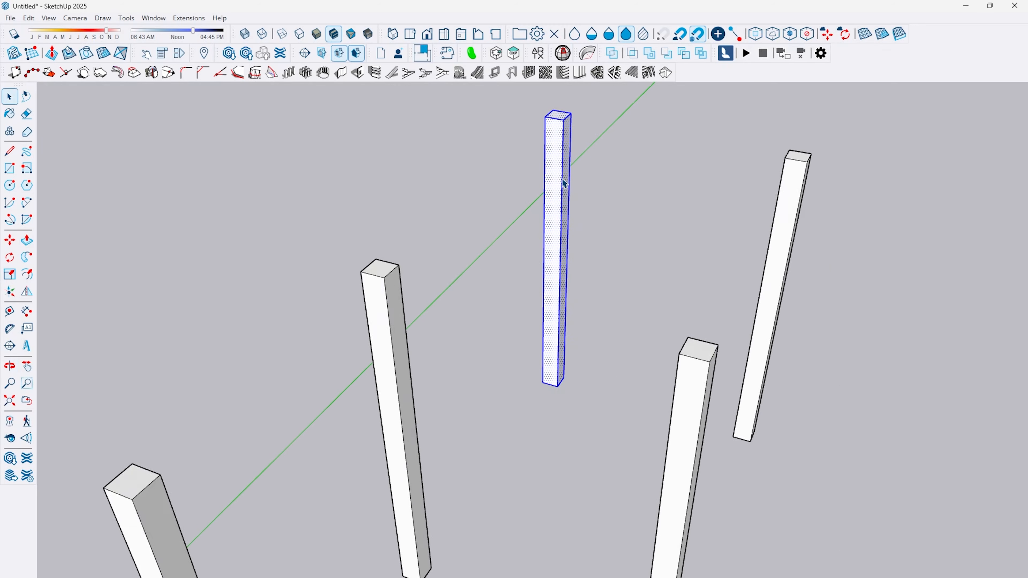
{"action": "right_click", "coordinate": [563, 180]}
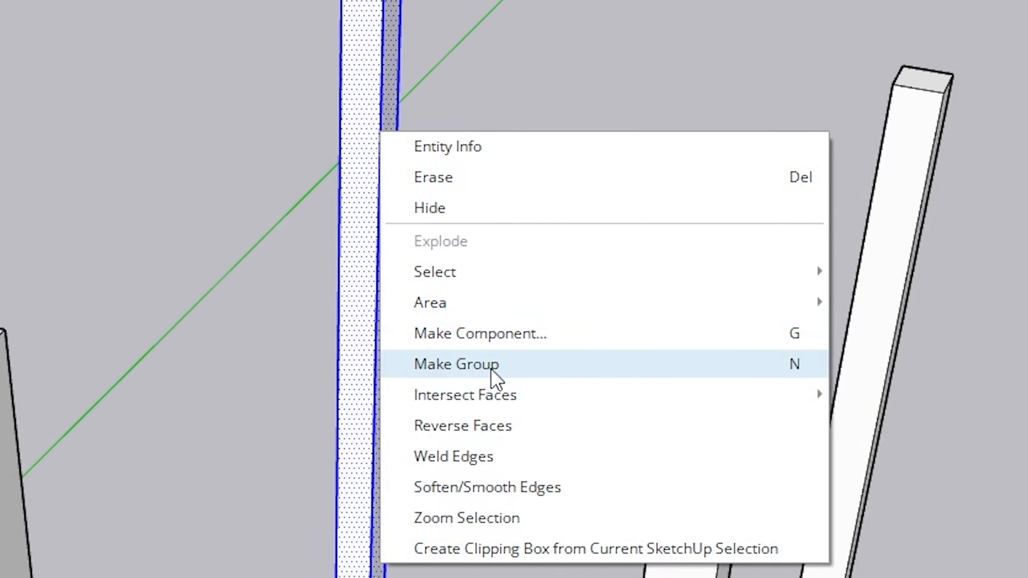
{"action": "left_click", "coordinate": [492, 365]}
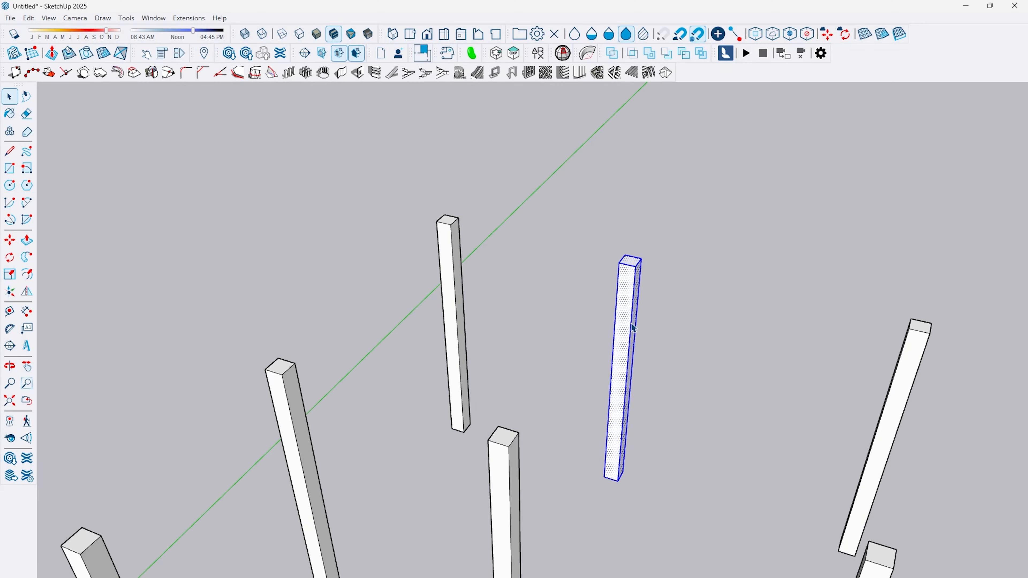
Turn the single tall column into a component that replaces the selected geometry
{"action": "scroll", "coordinate": [394, 368], "scroll_direction": "down", "scroll_amount": 5}
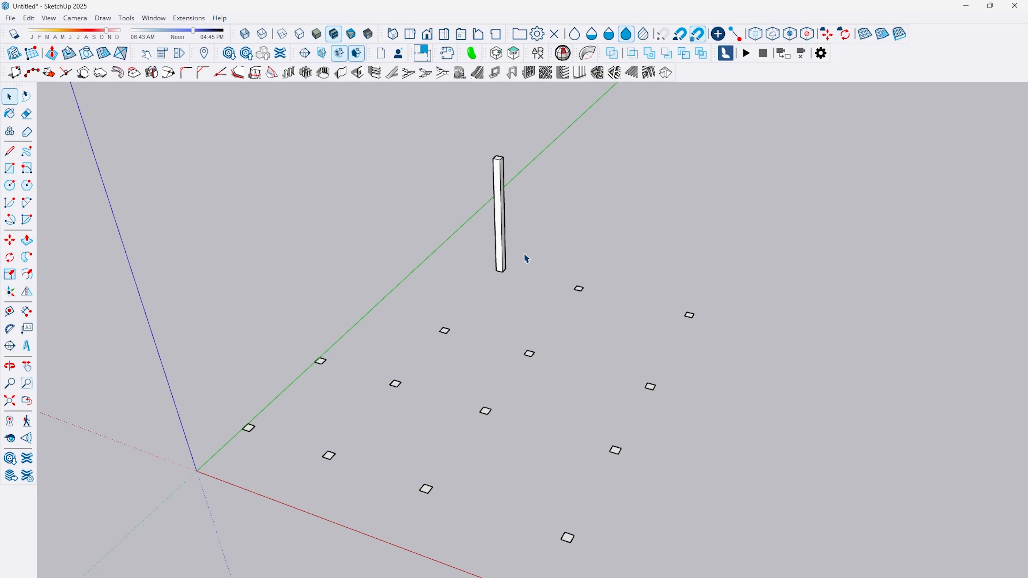
{"action": "scroll", "coordinate": [522, 264], "scroll_direction": "up", "scroll_amount": 2}
{"action": "left_click", "coordinate": [491, 208]}
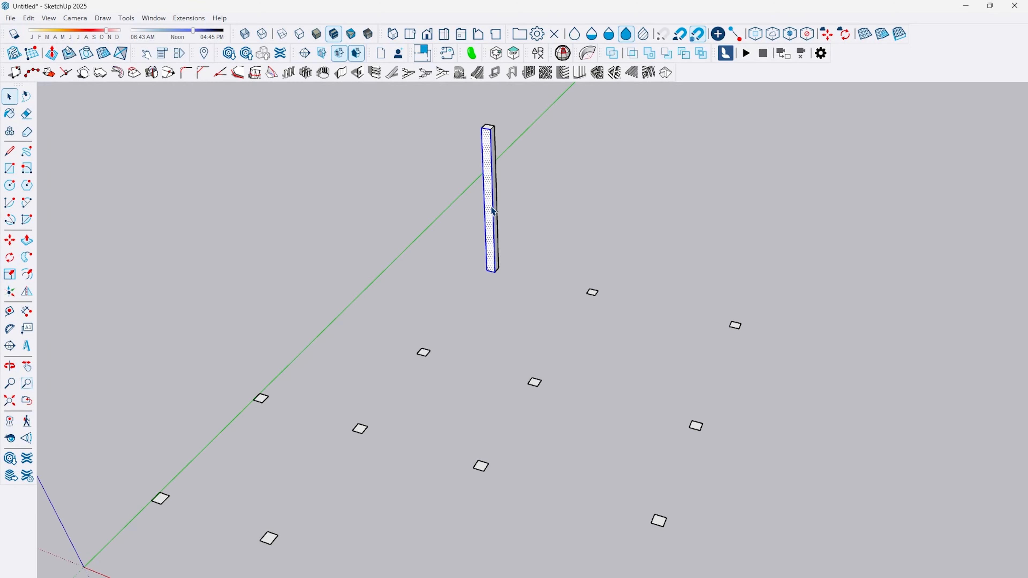
{"action": "key", "text": "g"}
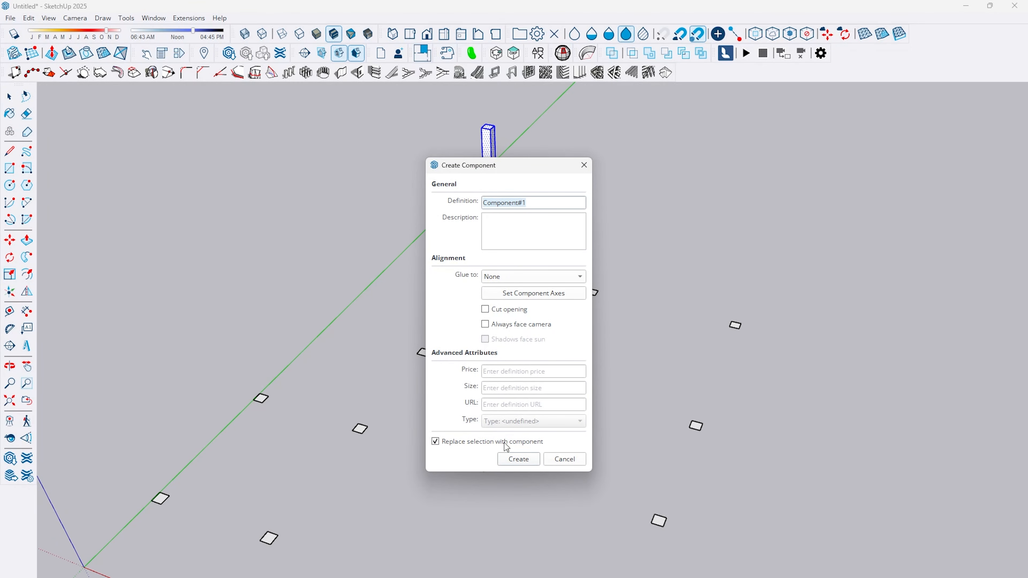
{"action": "left_click", "coordinate": [519, 462]}
{"action": "scroll", "coordinate": [491, 161], "scroll_direction": "up", "scroll_amount": 4}
{"action": "scroll", "coordinate": [490, 162], "scroll_direction": "down", "scroll_amount": 2}
{"action": "middle_click_drag", "start_coordinate": [490, 165], "coordinate": [488, 206], "text": "shift"}
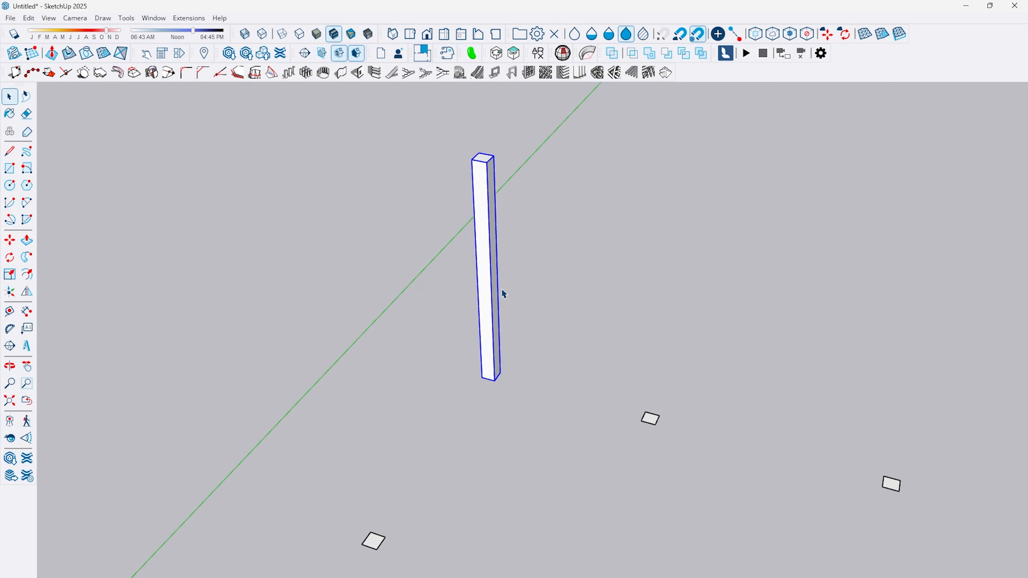
Copy the column component by its base corner onto the neighbouring column outline in the same row
{"action": "left_click", "coordinate": [494, 380]}
{"action": "key", "text": "ctrl"}
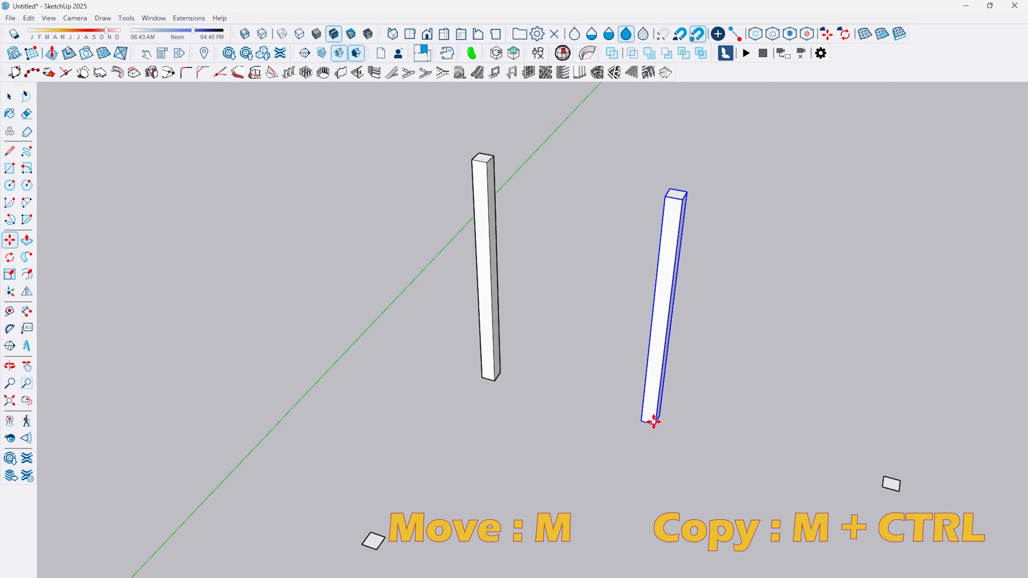
{"action": "left_click", "coordinate": [654, 422]}
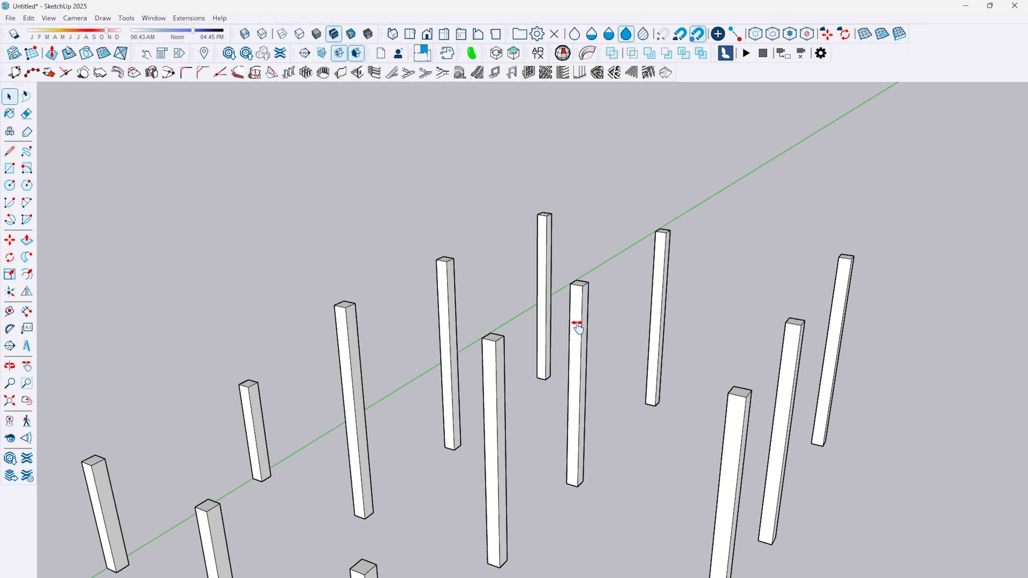
Open one column component for editing and try Push/Pull on its top face, leaving the component again
{"action": "middle_click_drag", "start_coordinate": [577, 326], "coordinate": [576, 304], "text": "shift"}
{"action": "triple_click", "coordinate": [576, 304]}
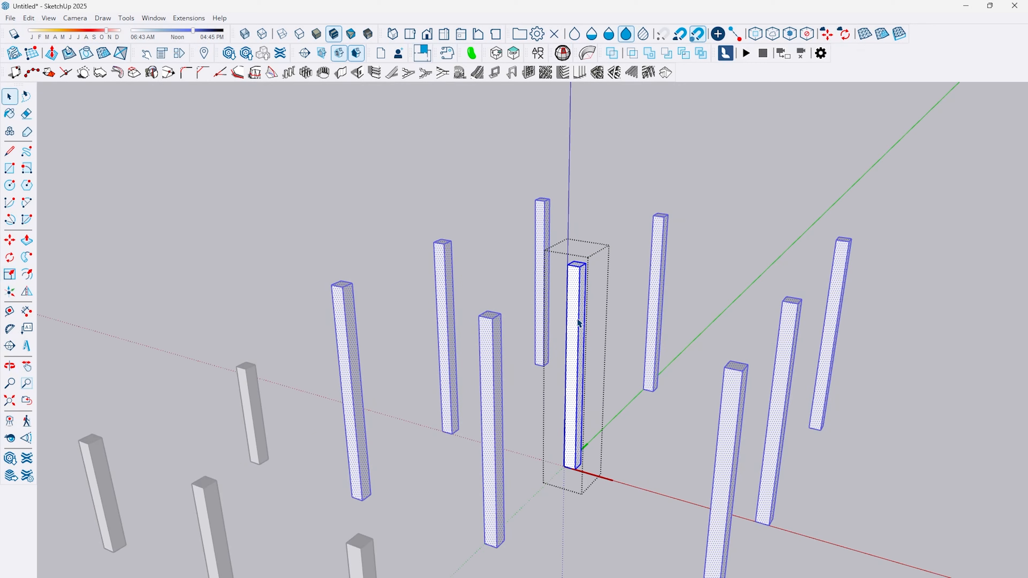
{"action": "key", "text": "p"}
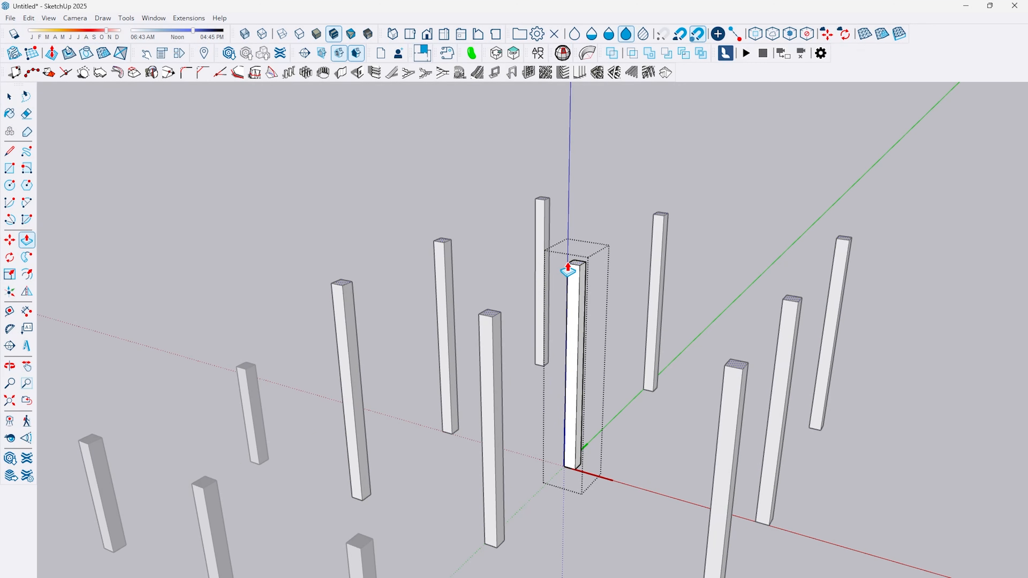
{"action": "key", "text": "Escape"}
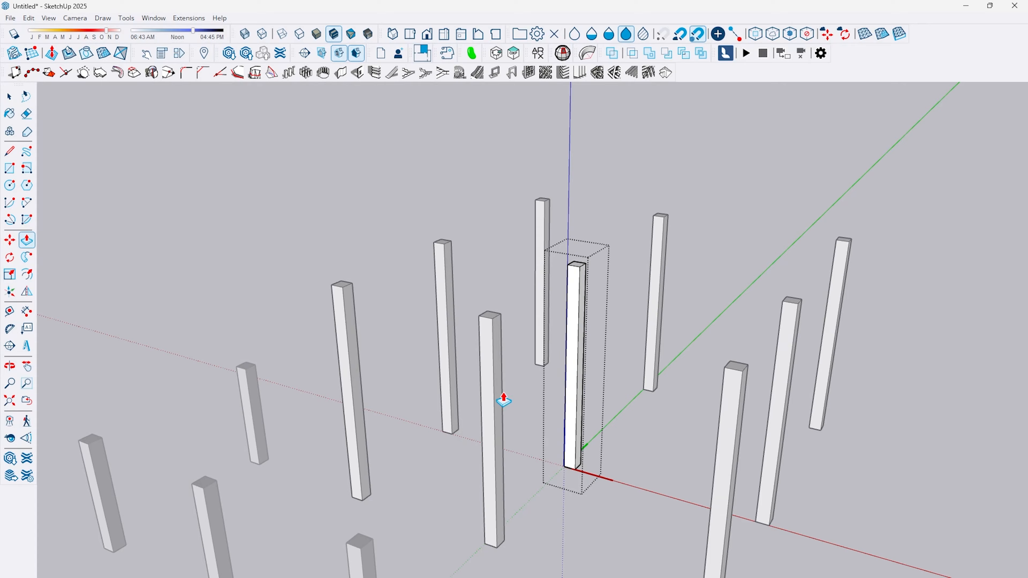
{"action": "scroll", "coordinate": [504, 400], "scroll_direction": "down", "scroll_amount": 1}
{"action": "middle_click_drag", "start_coordinate": [503, 399], "coordinate": [486, 347], "text": "shift"}
{"action": "key", "text": "space"}
{"action": "key", "text": "Escape"}
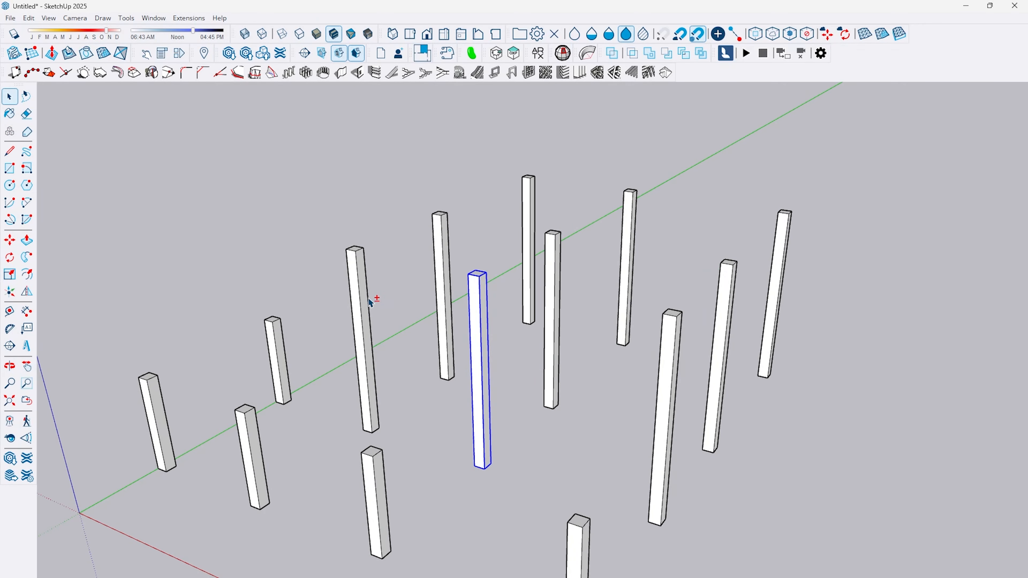
Make two of the tall columns unique and try Push/Pull on the top face of one of them
{"action": "right_click", "coordinate": [360, 290]}
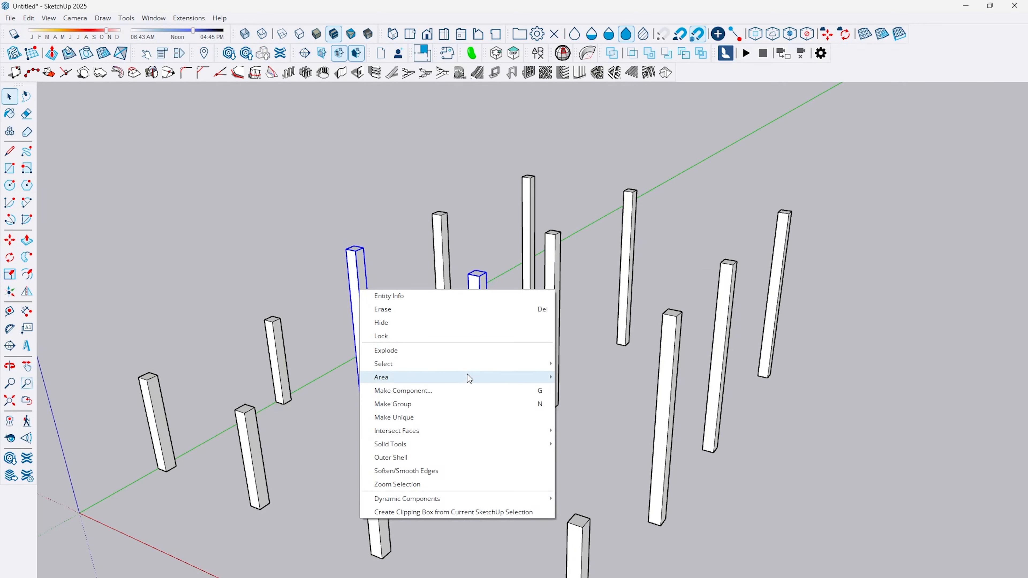
{"action": "left_click", "coordinate": [415, 417]}
{"action": "double_click", "coordinate": [358, 275]}
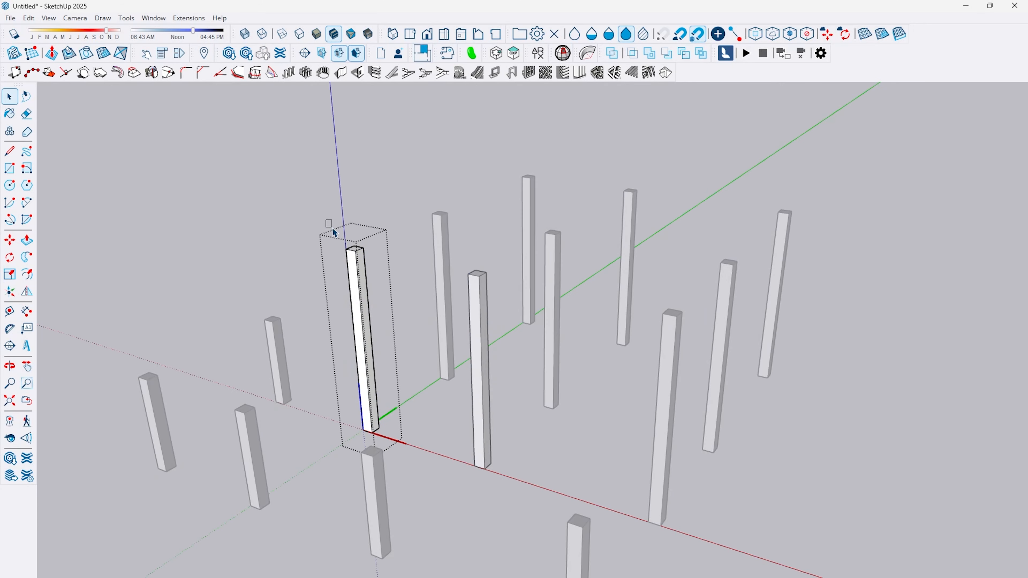
{"action": "left_click", "coordinate": [355, 249]}
{"action": "key", "text": "p"}
{"action": "left_click", "coordinate": [415, 333]}
{"action": "scroll", "coordinate": [564, 310], "scroll_direction": "down", "scroll_amount": 2}
{"action": "middle_click_drag", "start_coordinate": [564, 309], "coordinate": [583, 310]}
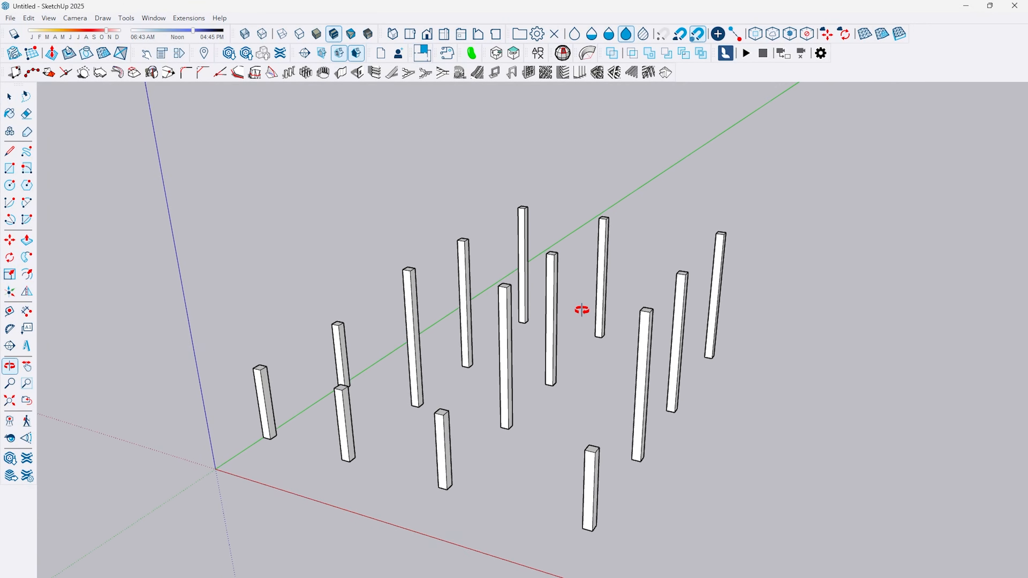
Select all the columns in the model and combine them into one group
{"action": "left_click_drag", "start_coordinate": [815, 213], "coordinate": [288, 577]}
{"action": "right_click", "coordinate": [501, 372]}
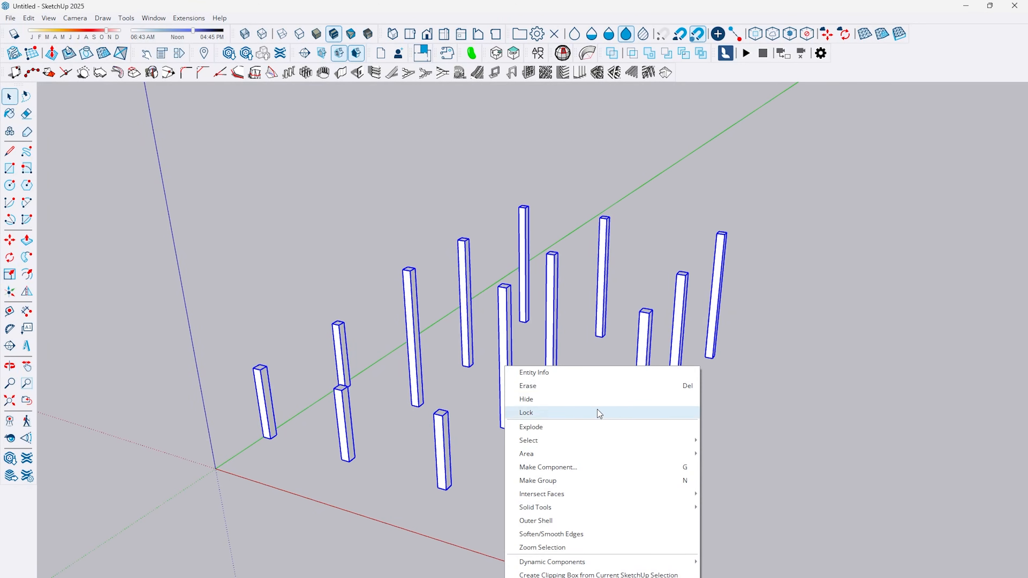
{"action": "left_click", "coordinate": [555, 480]}
{"action": "middle_click_drag", "start_coordinate": [500, 415], "coordinate": [583, 348]}
{"action": "left_click", "coordinate": [519, 381]}
Draw a large rectangle around the floor plan and retrace edges of the wall outlines inside it with lines
{"action": "scroll", "coordinate": [520, 380], "scroll_direction": "down", "scroll_amount": 4}
{"action": "key", "text": "r"}
{"action": "key", "text": "l"}
{"action": "scroll", "coordinate": [328, 417], "scroll_direction": "up", "scroll_amount": 5}
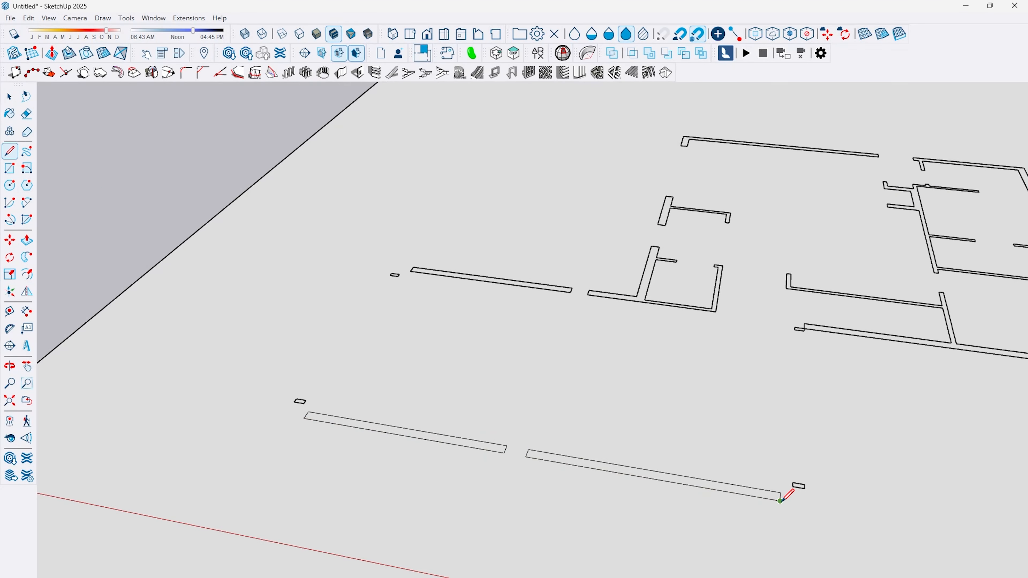
{"action": "scroll", "coordinate": [791, 489], "scroll_direction": "up", "scroll_amount": 5}
{"action": "left_click", "coordinate": [798, 470]}
{"action": "scroll", "coordinate": [809, 485], "scroll_direction": "down", "scroll_amount": 5}
{"action": "middle_click_drag", "start_coordinate": [323, 399], "coordinate": [312, 391]}
{"action": "scroll", "coordinate": [348, 283], "scroll_direction": "up", "scroll_amount": 4}
{"action": "left_click", "coordinate": [427, 280]}
{"action": "scroll", "coordinate": [769, 324], "scroll_direction": "down", "scroll_amount": 2}
{"action": "left_click", "coordinate": [708, 368]}
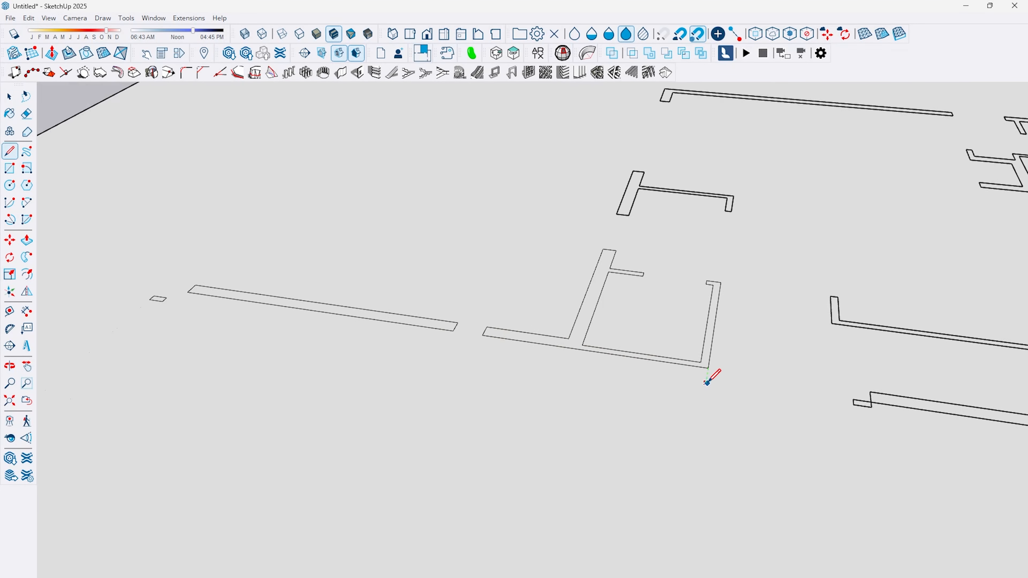
{"action": "scroll", "coordinate": [706, 383], "scroll_direction": "down", "scroll_amount": 5}
{"action": "scroll", "coordinate": [781, 356], "scroll_direction": "up", "scroll_amount": 7}
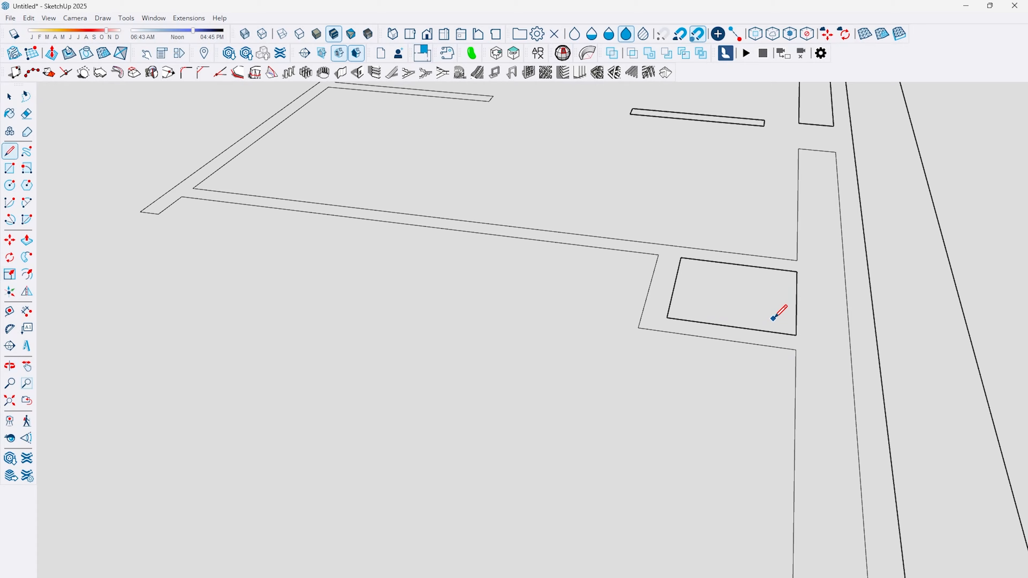
{"action": "scroll", "coordinate": [626, 221], "scroll_direction": "down", "scroll_amount": 10}
Erase the border of the large rectangle to remove the face surrounding the wall outlines
{"action": "key", "text": "e"}
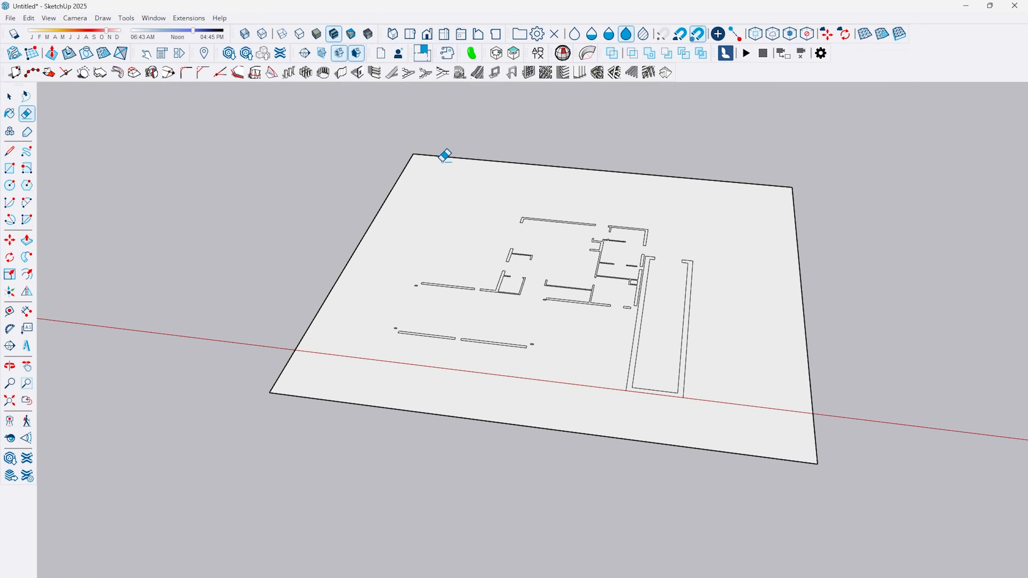
{"action": "left_click", "coordinate": [445, 155]}
{"action": "scroll", "coordinate": [446, 156], "scroll_direction": "up", "scroll_amount": 8}
{"action": "scroll", "coordinate": [590, 299], "scroll_direction": "down", "scroll_amount": 5}
Retrace the edges of the wall outlines that are still unfilled with the Line tool so they form faces
{"action": "key", "text": "l"}
{"action": "scroll", "coordinate": [481, 206], "scroll_direction": "up", "scroll_amount": 7}
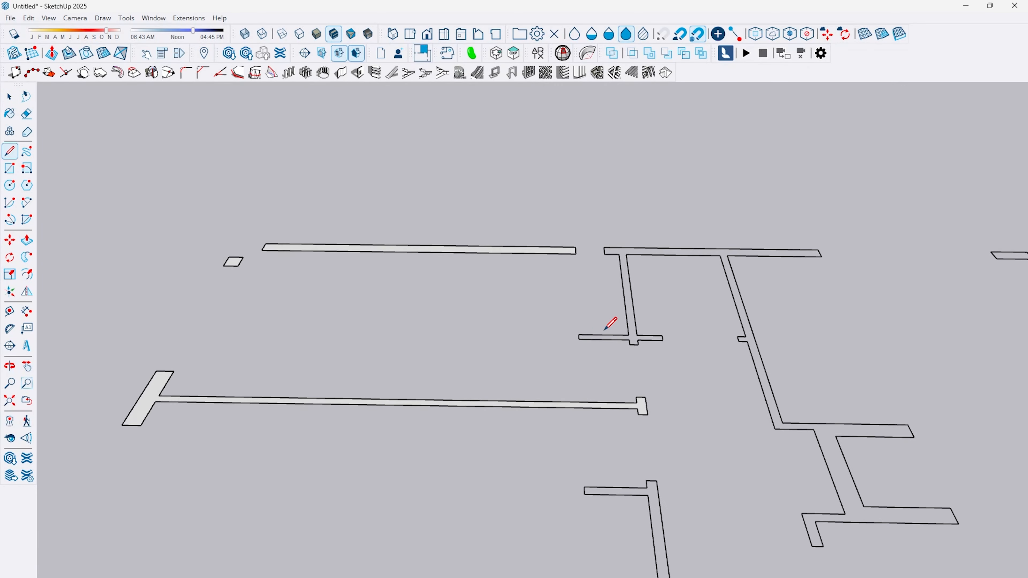
{"action": "middle_click_drag", "start_coordinate": [656, 466], "coordinate": [813, 290]}
{"action": "middle_click_drag", "start_coordinate": [425, 506], "coordinate": [521, 448], "text": "shift"}
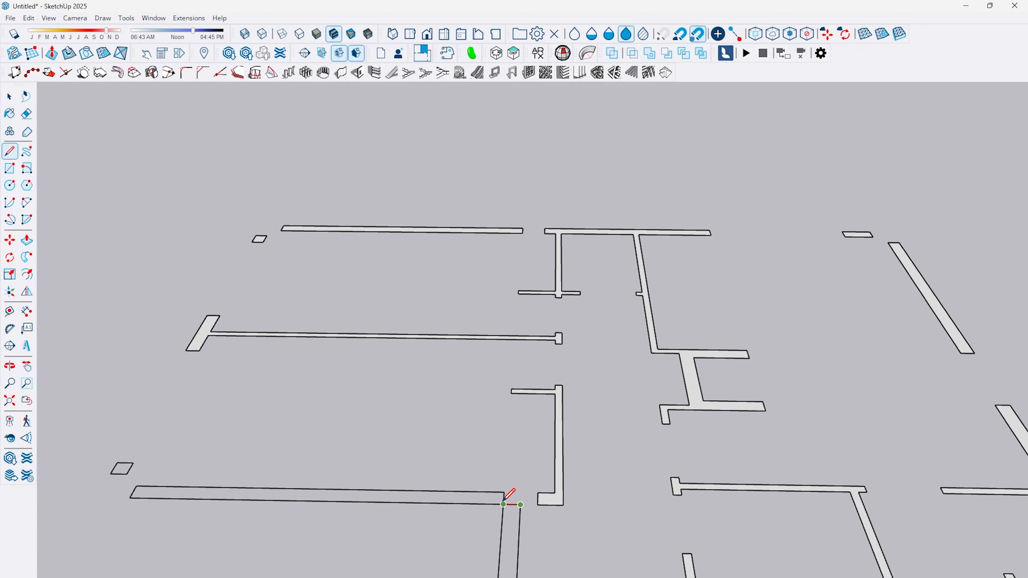
{"action": "left_click", "coordinate": [504, 503]}
{"action": "left_click", "coordinate": [135, 488]}
{"action": "left_click", "coordinate": [129, 498]}
{"action": "left_click", "coordinate": [132, 464]}
{"action": "middle_click_drag", "start_coordinate": [365, 485], "coordinate": [283, 271], "text": "shift"}
{"action": "left_click", "coordinate": [375, 516]}
{"action": "middle_click_drag", "start_coordinate": [914, 376], "coordinate": [737, 403], "text": "shift"}
{"action": "scroll", "coordinate": [688, 381], "scroll_direction": "down", "scroll_amount": 5}
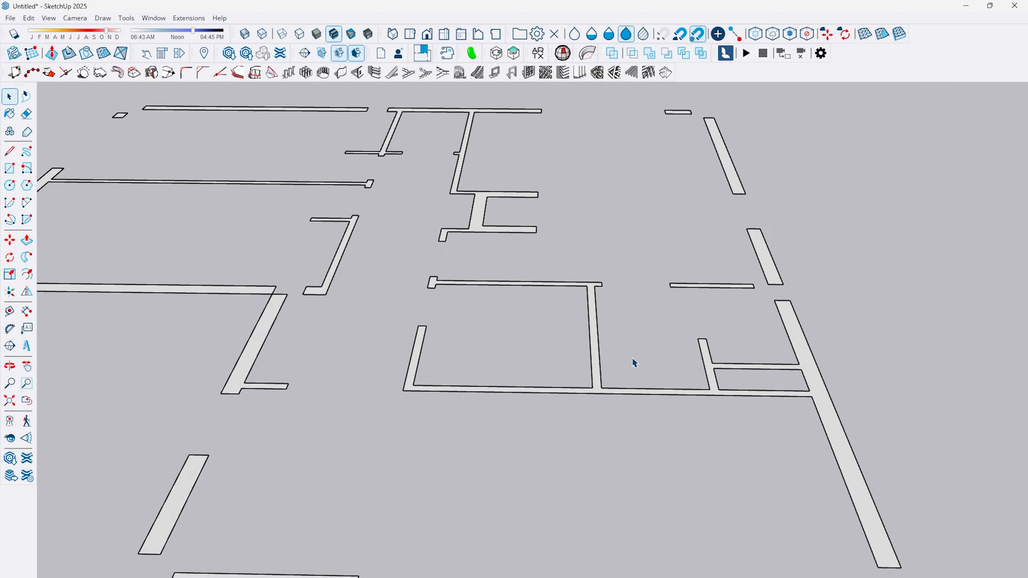
{"action": "middle_click_drag", "start_coordinate": [632, 357], "coordinate": [259, 259]}
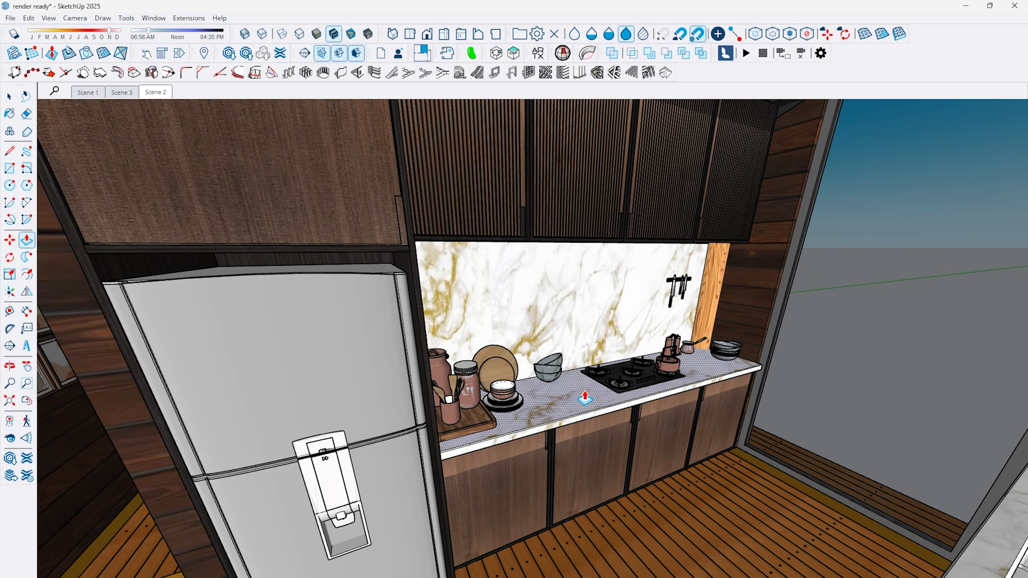
Try Push/Pull and Move on the marble countertop in the render ready kitchen model
{"action": "left_click", "coordinate": [575, 391]}
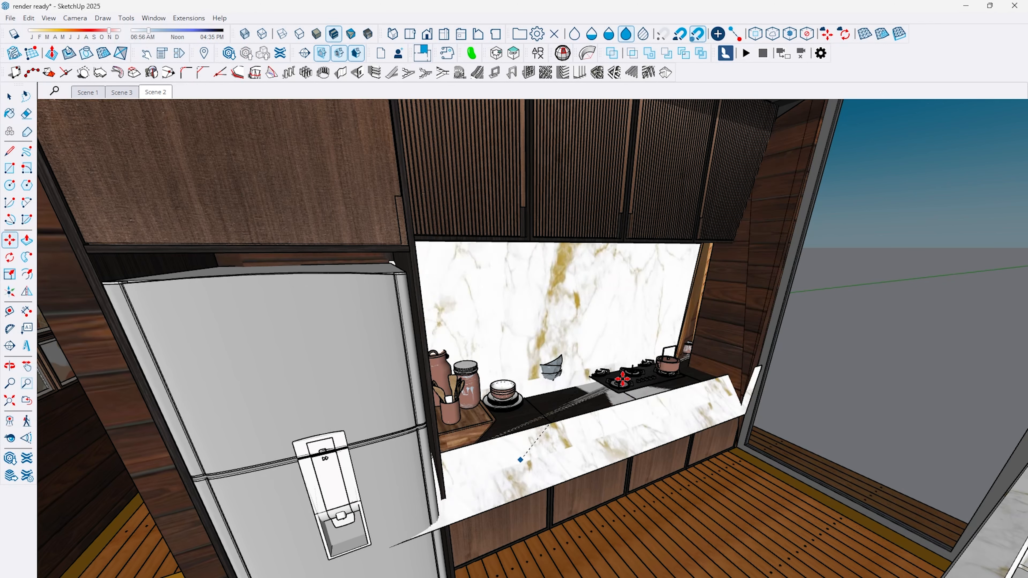
{"action": "key", "text": "space"}
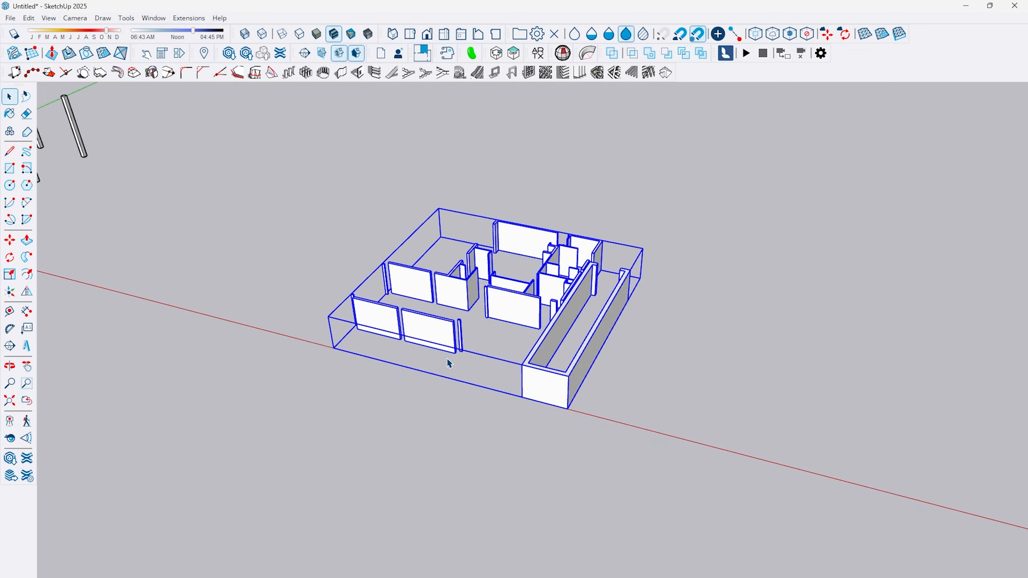
Save the model with the raised walls
{"action": "scroll", "coordinate": [447, 360], "scroll_direction": "down", "scroll_amount": 1}
{"action": "key", "text": "ctrl+s"}
{"action": "middle_click_drag", "start_coordinate": [447, 360], "coordinate": [516, 342], "text": "shift"}
{"action": "scroll", "coordinate": [441, 391], "scroll_direction": "down", "scroll_amount": 2}
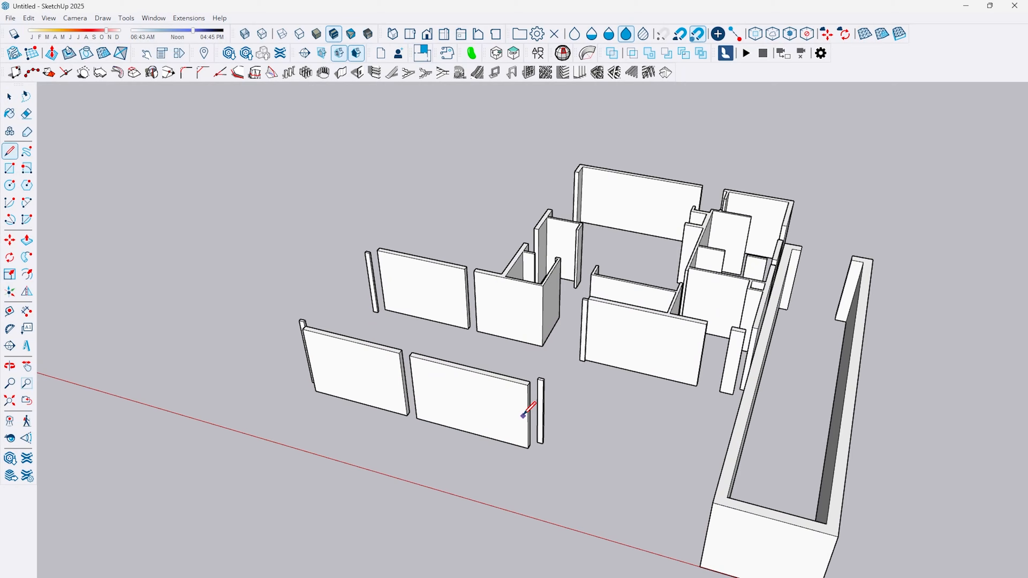
{"action": "scroll", "coordinate": [528, 413], "scroll_direction": "up", "scroll_amount": 5}
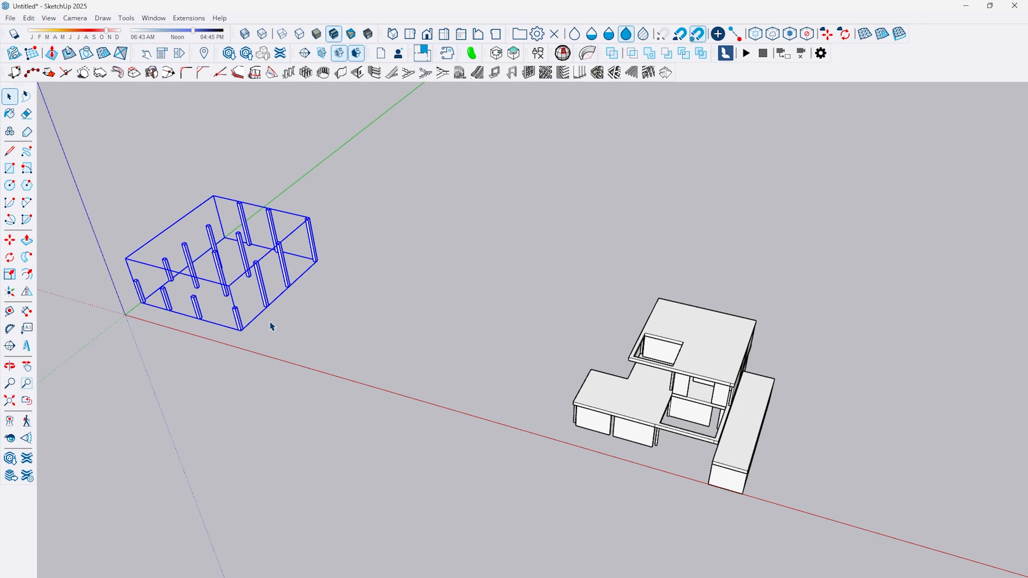
Move the column group along the red axis onto the house so the columns line up with its walls and slabs
{"action": "left_click", "coordinate": [449, 332]}
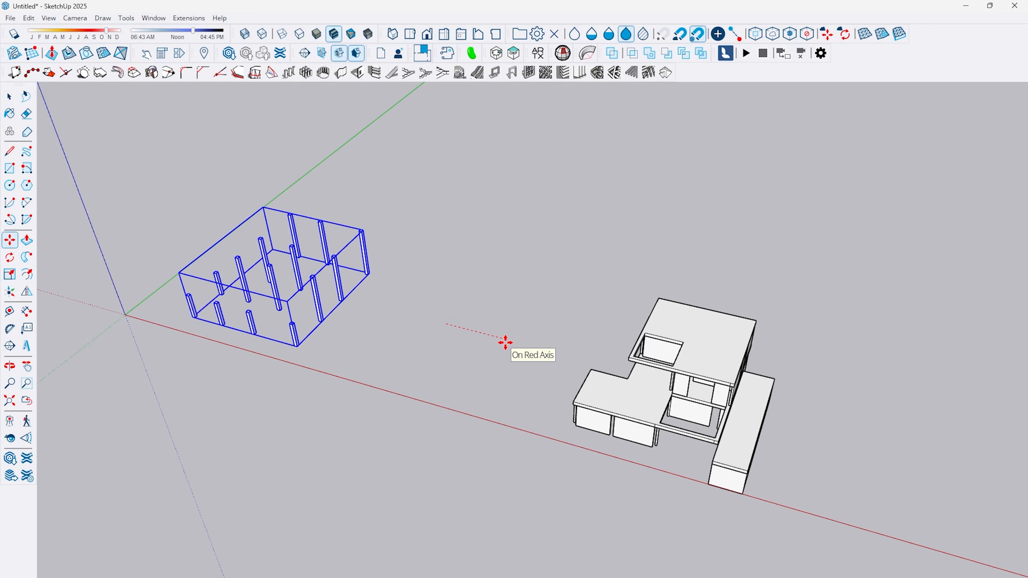
{"action": "key", "text": "Return"}
{"action": "scroll", "coordinate": [732, 446], "scroll_direction": "up", "scroll_amount": 5}
{"action": "middle_click_drag", "start_coordinate": [732, 446], "coordinate": [798, 359]}
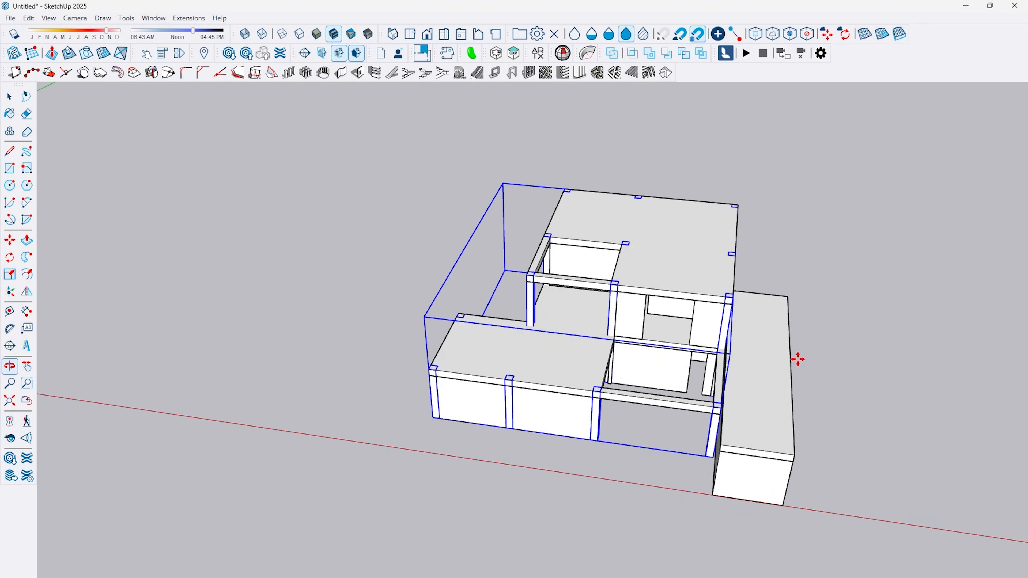
Lock the column group in its place on the house
{"action": "middle_click_drag", "start_coordinate": [525, 381], "coordinate": [621, 420]}
{"action": "left_click", "coordinate": [649, 399]}
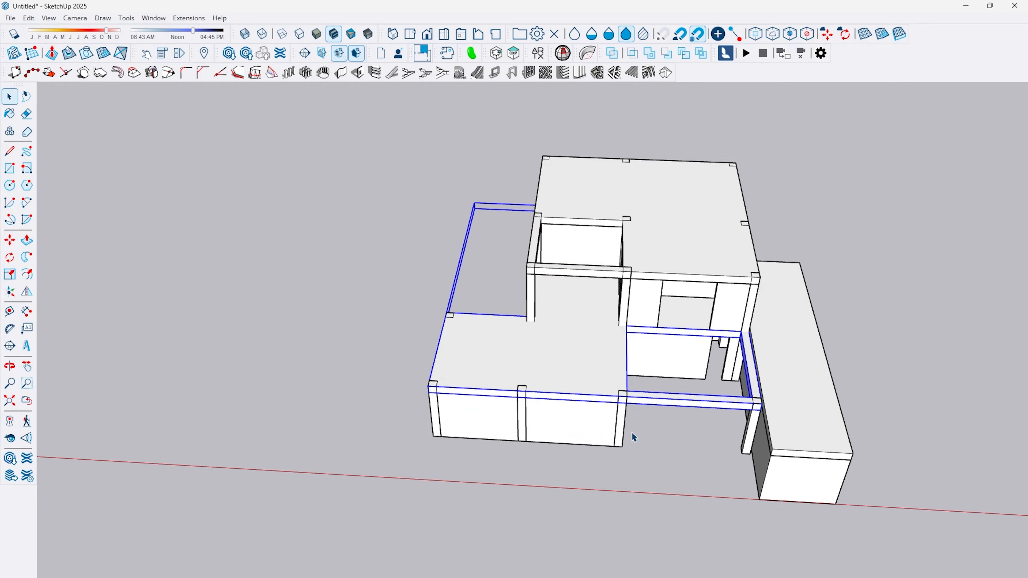
{"action": "scroll", "coordinate": [632, 432], "scroll_direction": "up", "scroll_amount": 3}
{"action": "left_click", "coordinate": [621, 421]}
{"action": "right_click", "coordinate": [621, 423]}
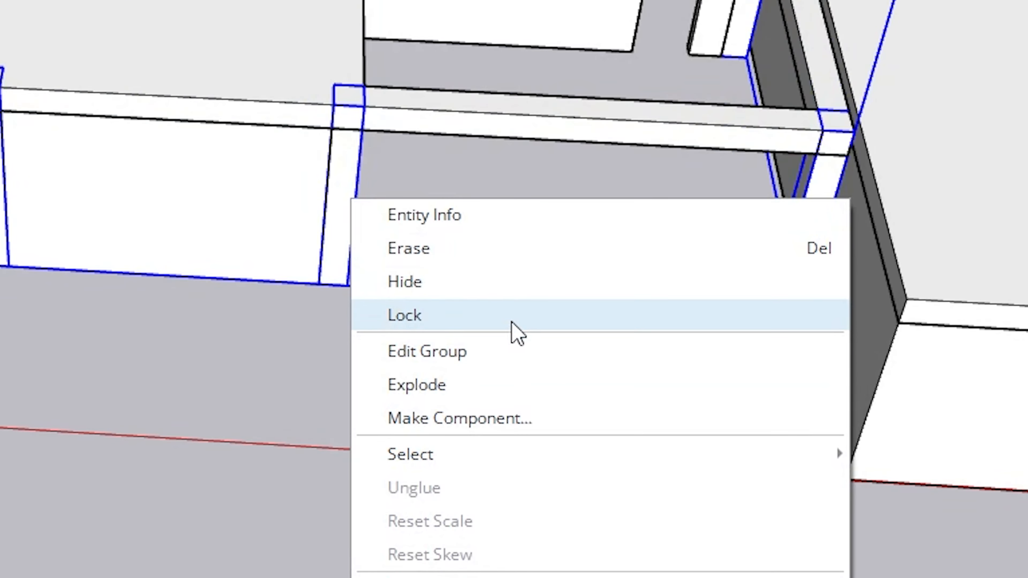
{"action": "left_click", "coordinate": [489, 319]}
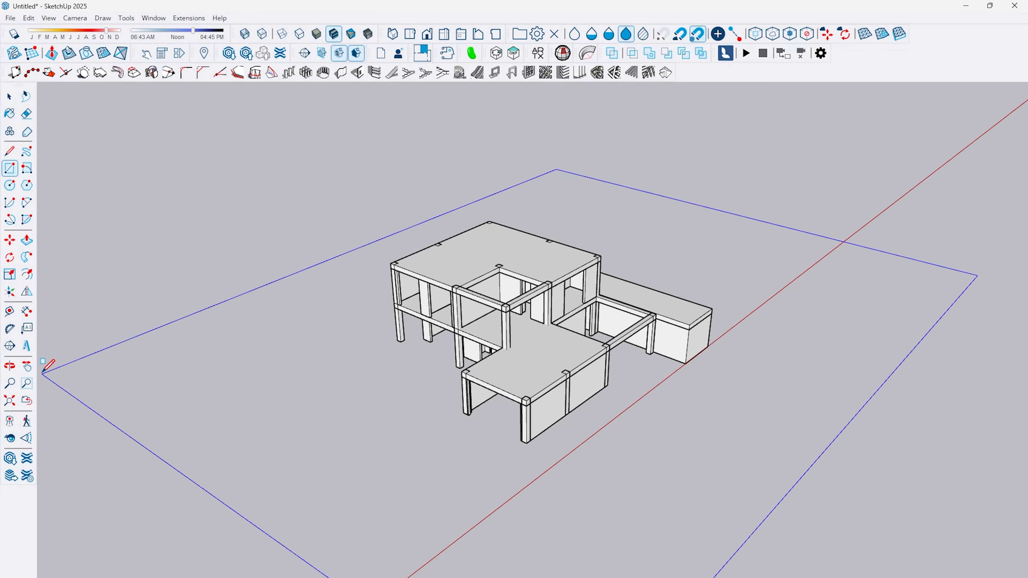
Draw a large ground rectangle around the house and give it thickness downward with Push/Pull
{"action": "left_click", "coordinate": [43, 350]}
{"action": "key", "text": "p"}
{"action": "left_click", "coordinate": [741, 382]}
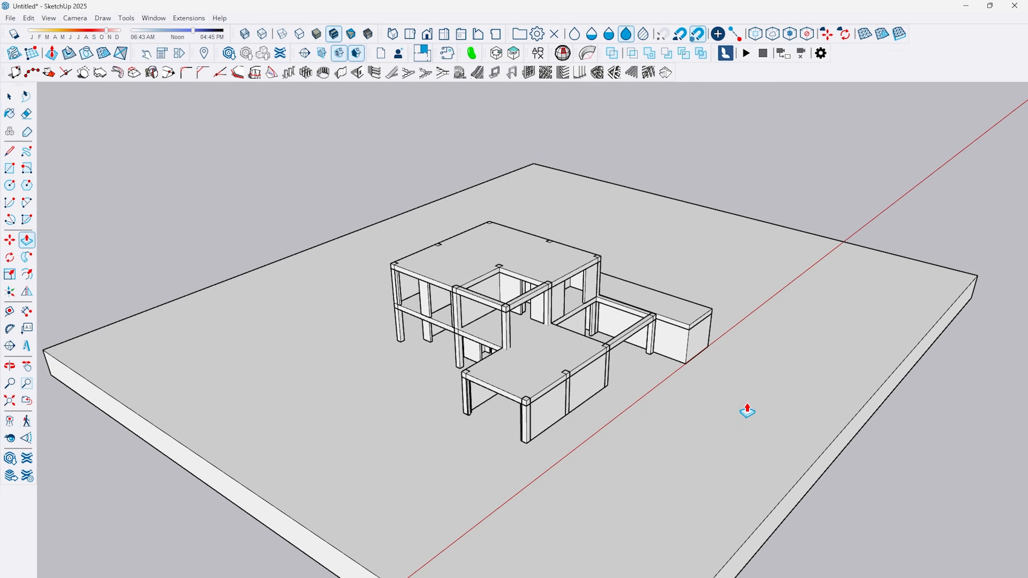
{"action": "left_click", "coordinate": [745, 411]}
Select the whole ground slab and make it a group
{"action": "key", "text": "space"}
{"action": "double_click", "coordinate": [511, 199]}
{"action": "triple_click", "coordinate": [510, 200]}
{"action": "key", "text": "ctrl+g"}
Turn on shadows and view the house from near ground level
{"action": "left_click", "coordinate": [14, 36]}
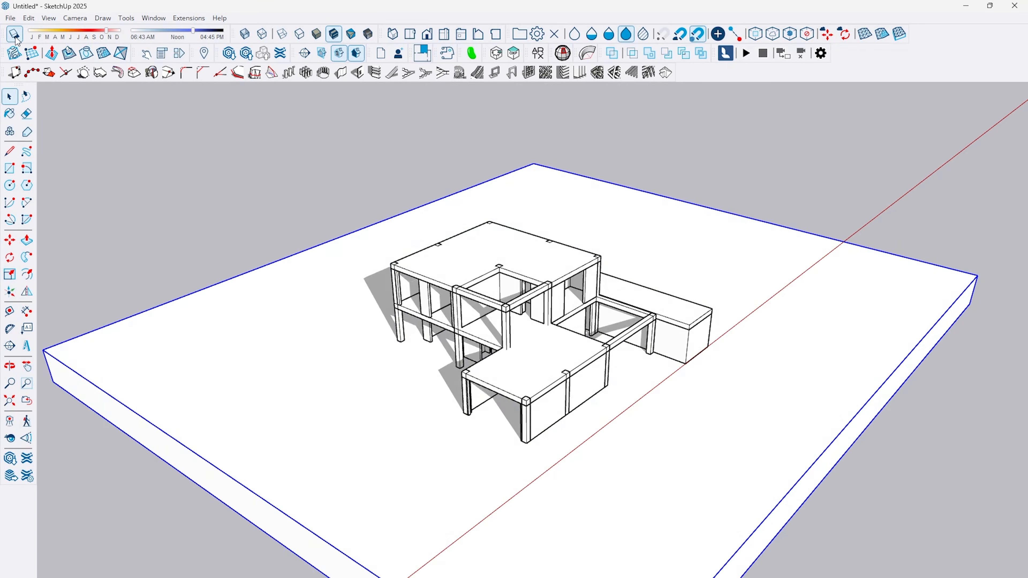
{"action": "scroll", "coordinate": [441, 377], "scroll_direction": "up", "scroll_amount": 5}
{"action": "middle_click_drag", "start_coordinate": [439, 372], "coordinate": [515, 320]}
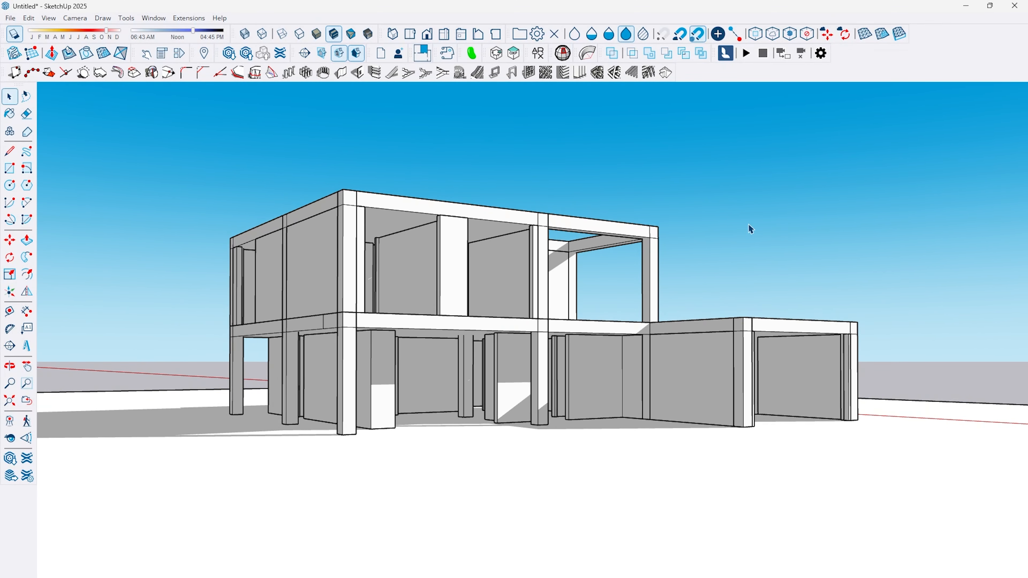